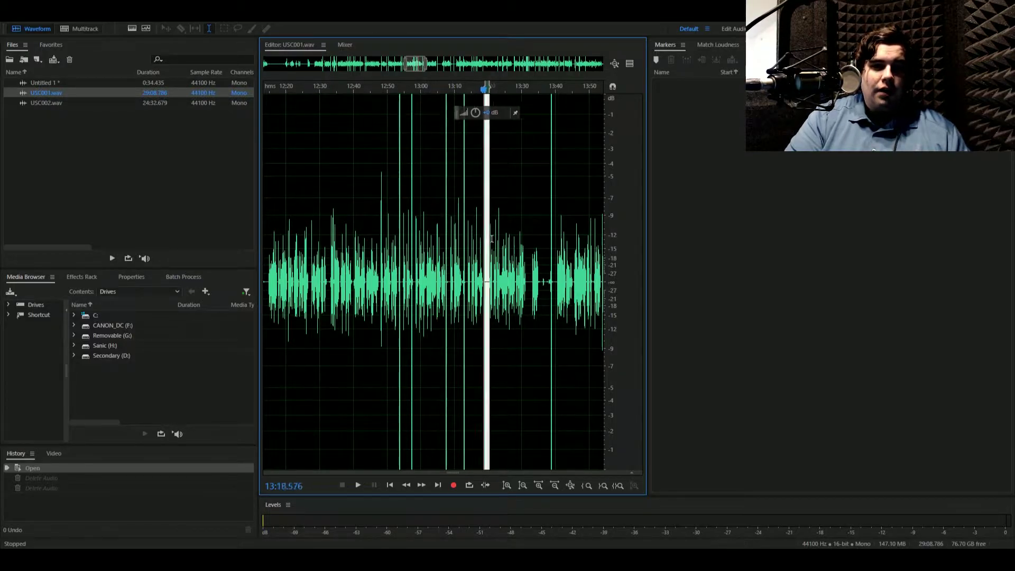
# - Place the playhead near 13:39, zoom in there and maximize the waveform editor
pyautogui.click(556, 252)
pyautogui.click(553, 253)
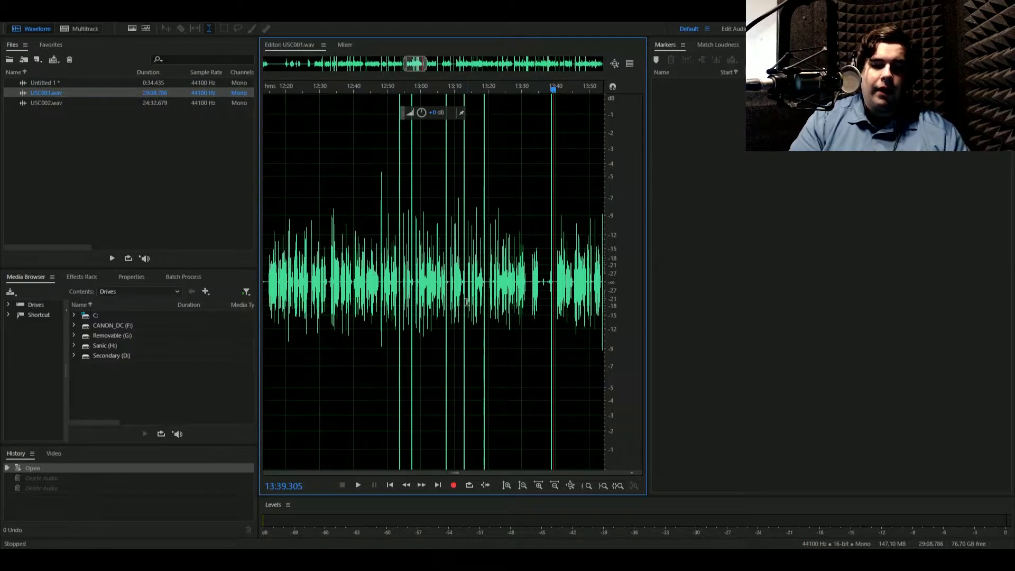
pyautogui.press('=')
pyautogui.press('=')
pyautogui.press('=')
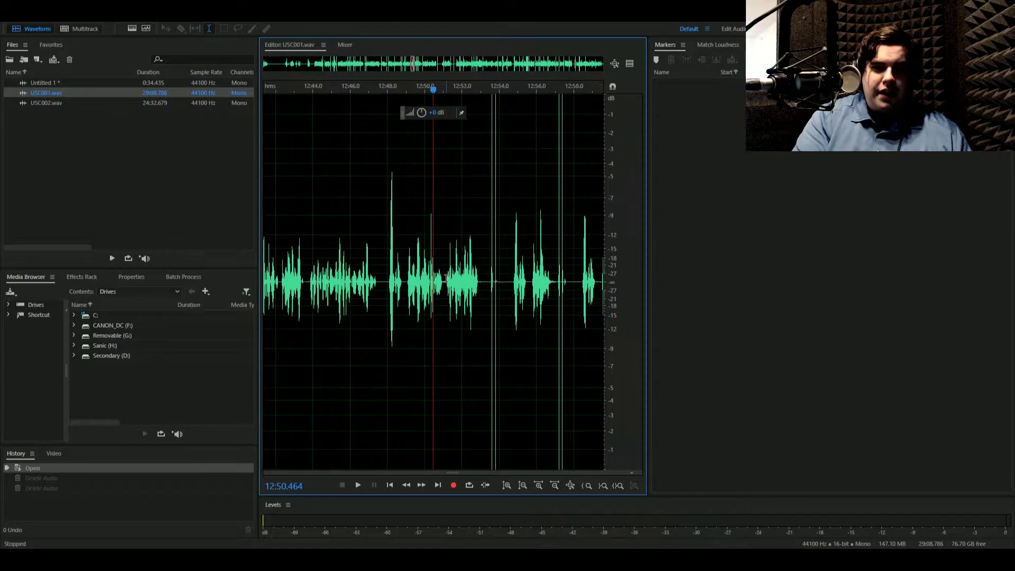
pyautogui.press('`')
# - Review the narration around 12:47–13:00 and delete the first flubbed take after 12:47.8
pyautogui.moveTo(797, 291); pyautogui.dragTo(961, 301)
pyautogui.click(776, 319)
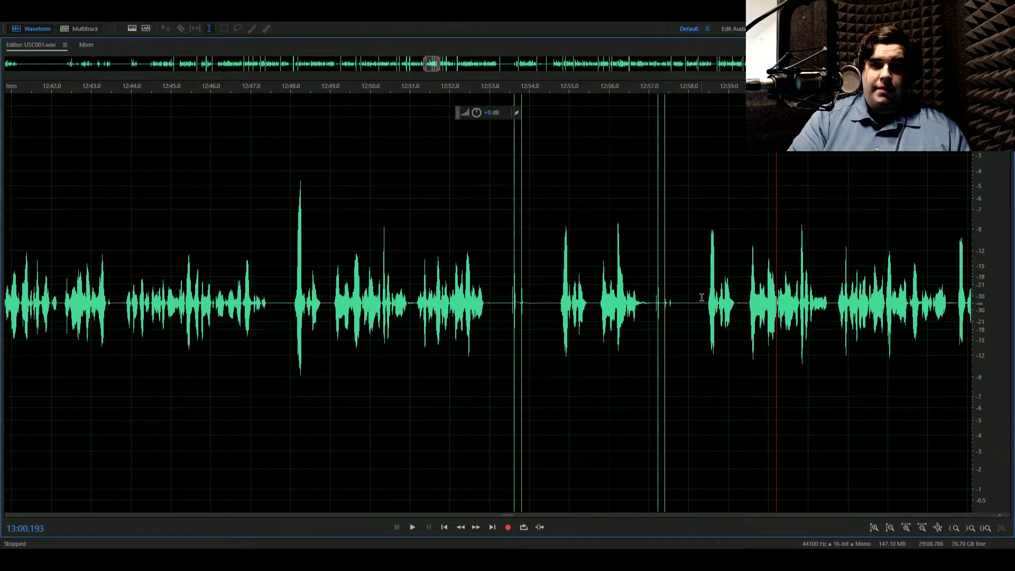
pyautogui.click(702, 297)
pyautogui.press('space')
pyautogui.click(553, 304)
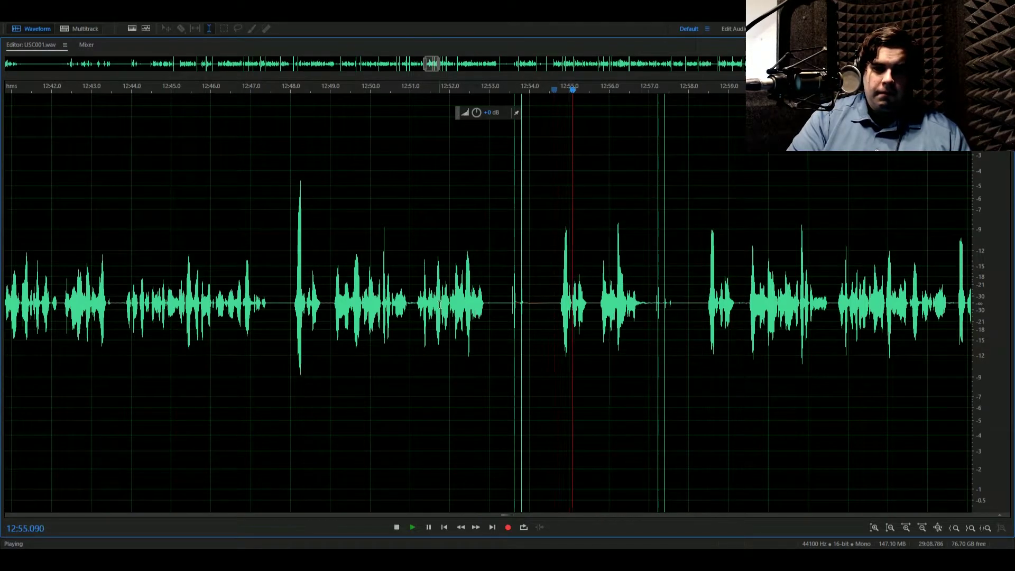
pyautogui.click(282, 304)
pyautogui.moveTo(282, 304); pyautogui.dragTo(693, 288)
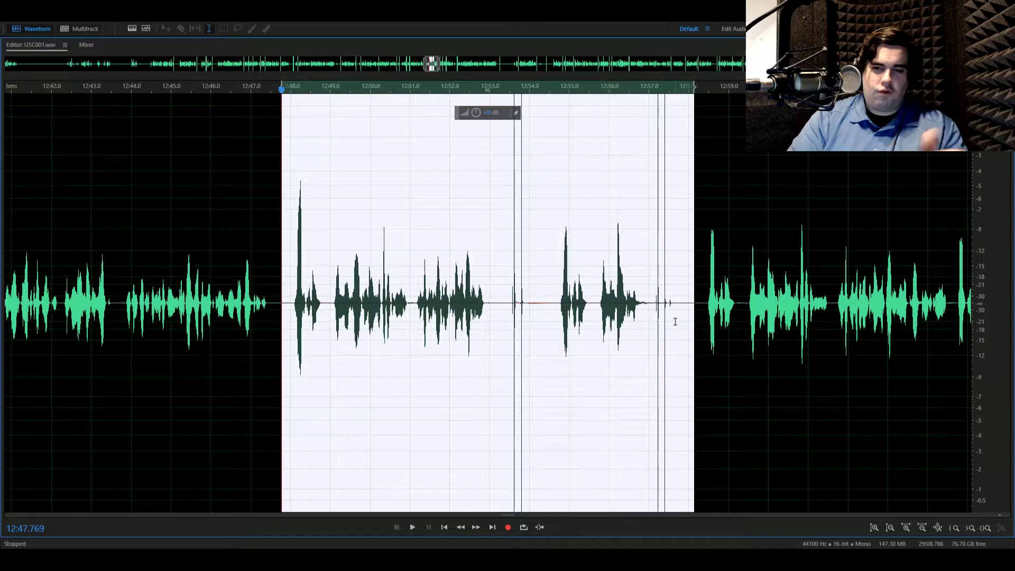
pyautogui.press('Delete')
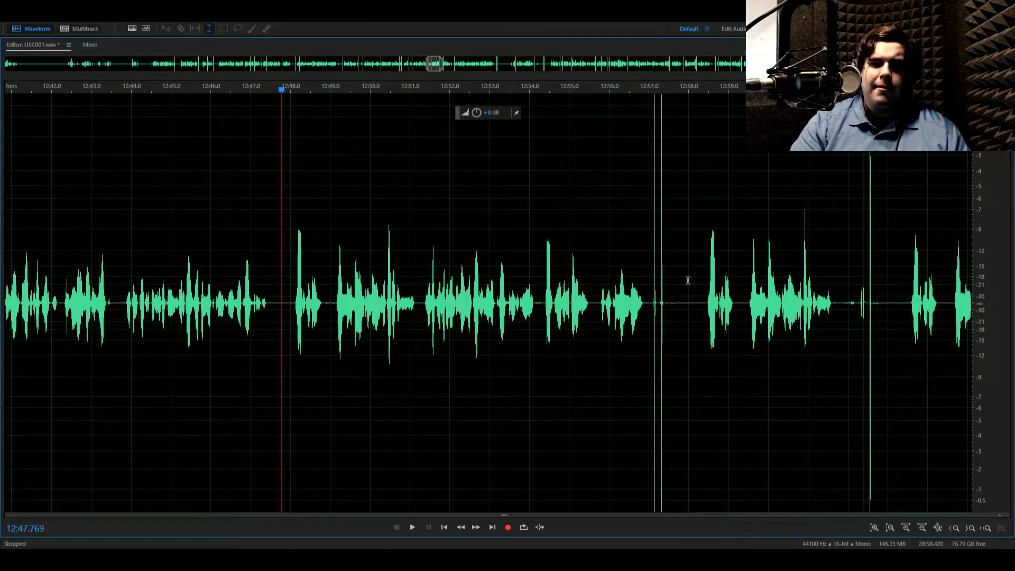
# - Check the join, then delete the next repeated take and the leftover take after 12:47.8
pyautogui.click(702, 303)
pyautogui.press('space')
pyautogui.press('space')
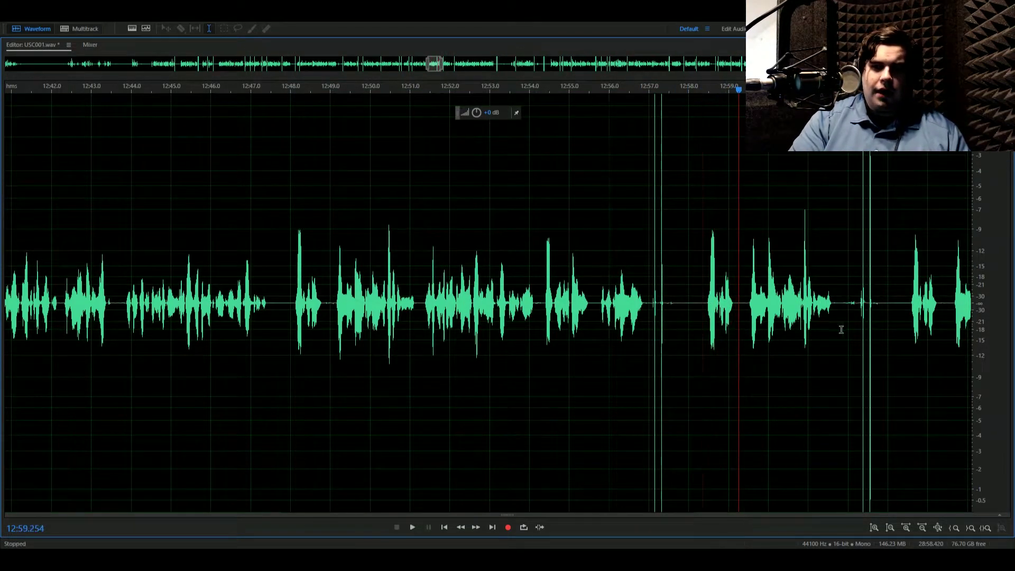
pyautogui.moveTo(900, 307); pyautogui.dragTo(284, 311)
pyautogui.press('Delete')
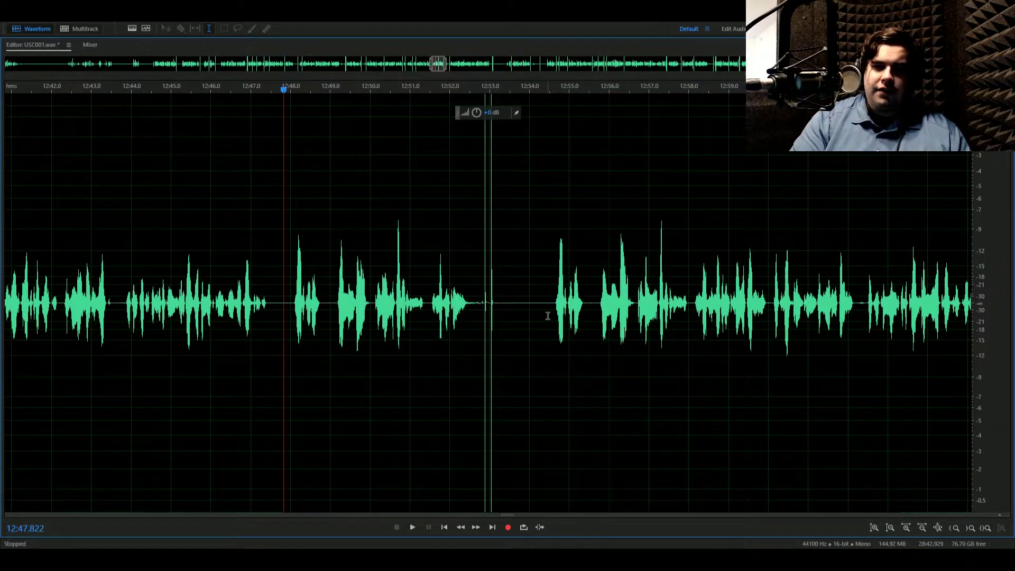
pyautogui.moveTo(286, 299); pyautogui.dragTo(543, 315)
pyautogui.press('Delete')
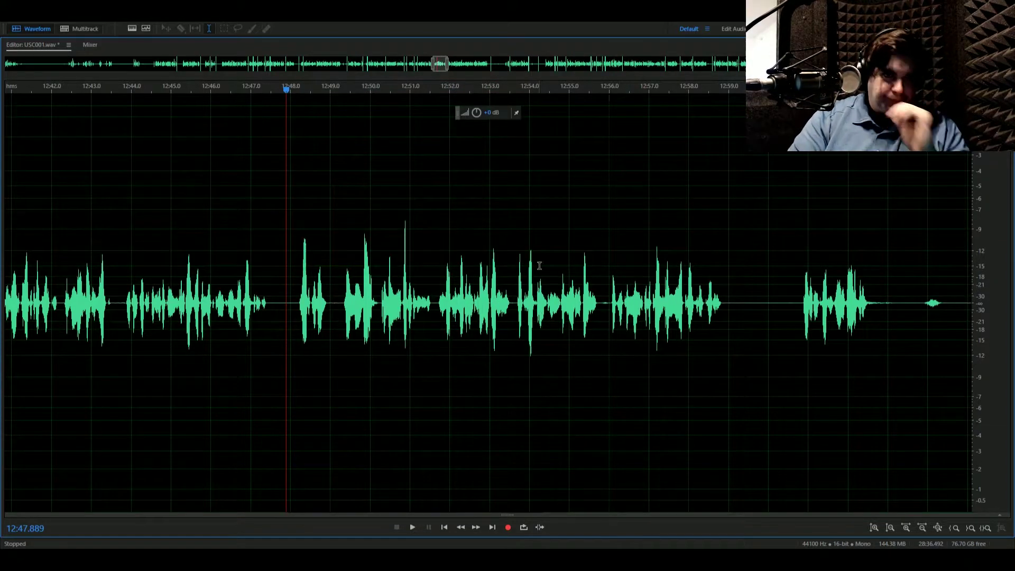
# - Listen near 13:08 and delete the flubbed range from 13:00 to 13:08
pyautogui.moveTo(676, 317); pyautogui.dragTo(643, 331)
pyautogui.click(617, 296)
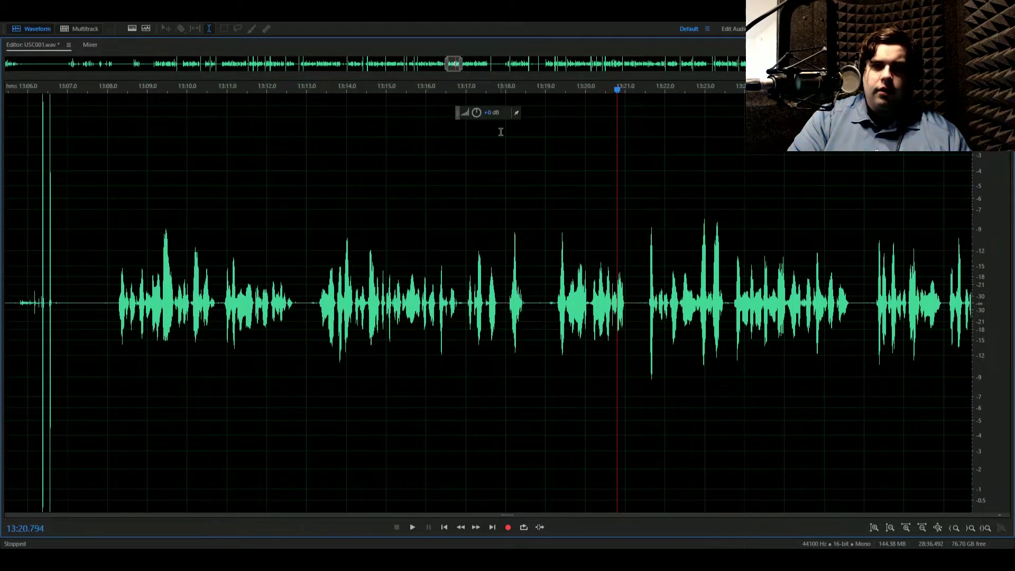
pyautogui.hscroll(5, 452, 63)
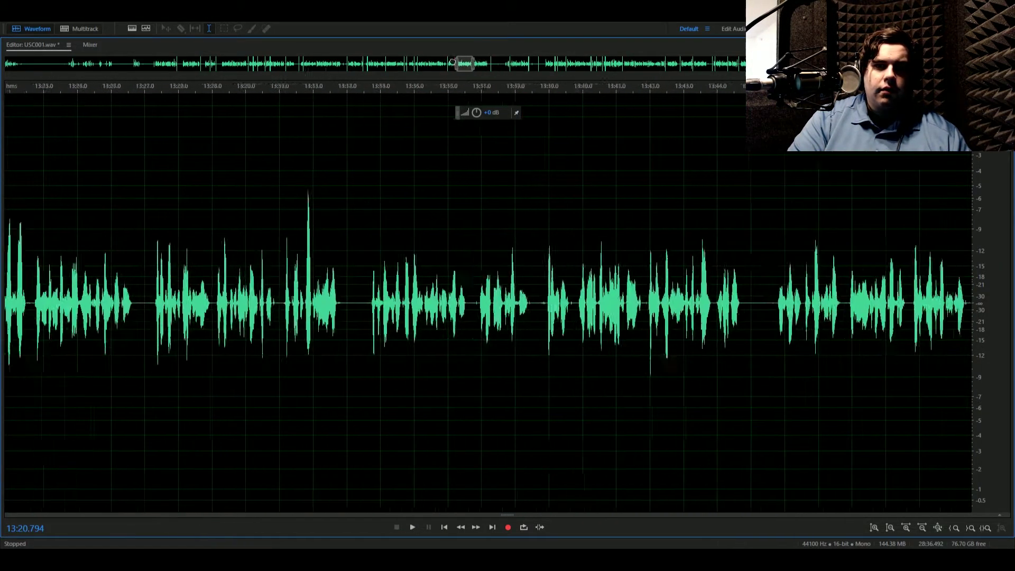
pyautogui.hscroll(-9, 453, 64)
pyautogui.click(555, 307)
pyautogui.press('space')
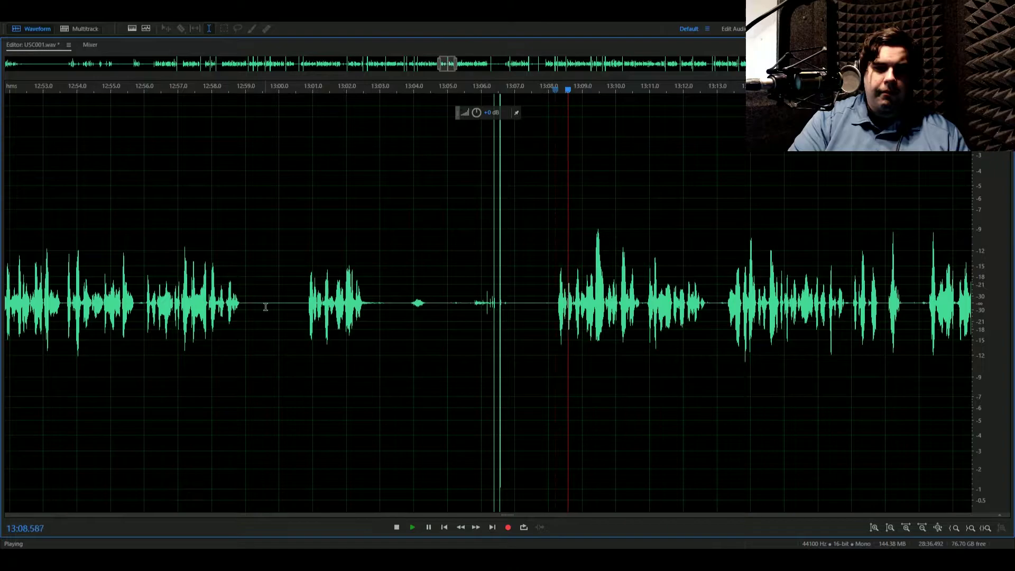
pyautogui.click(310, 306)
pyautogui.moveTo(278, 307); pyautogui.dragTo(537, 312)
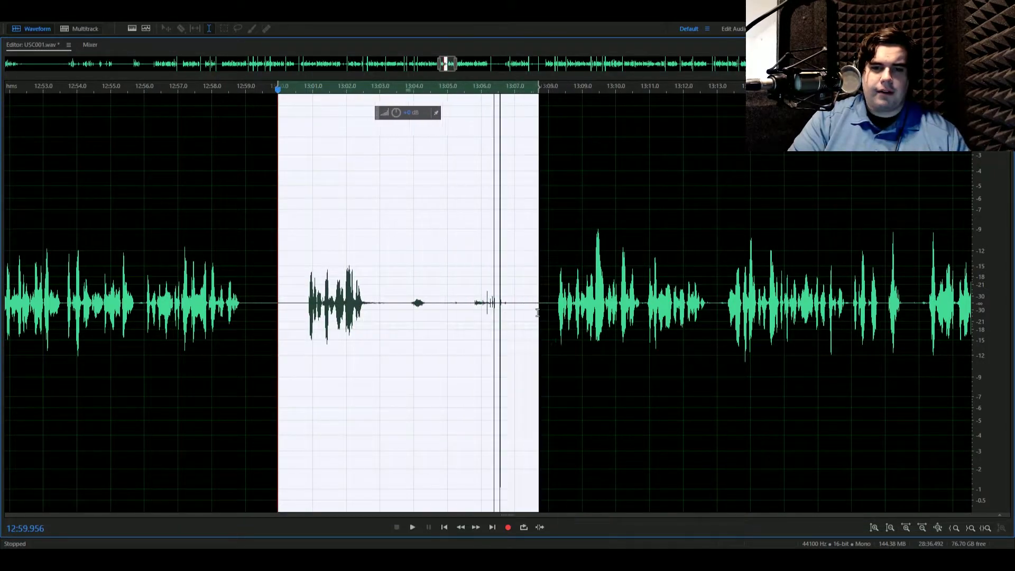
pyautogui.press('Delete')
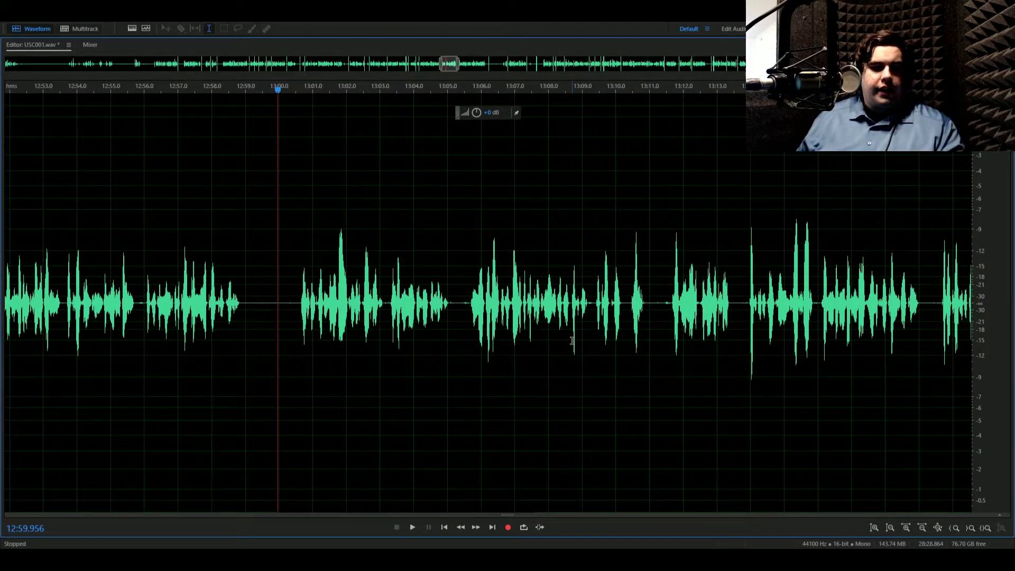
# - Open USC002.wav in the editor, shown maximized
pyautogui.press('`')
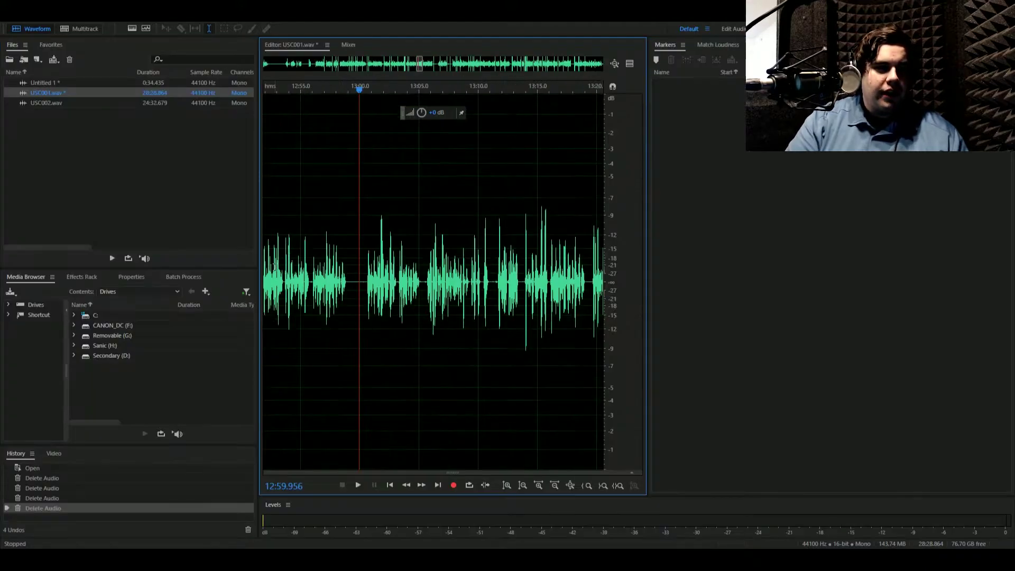
pyautogui.doubleClick(48, 102)
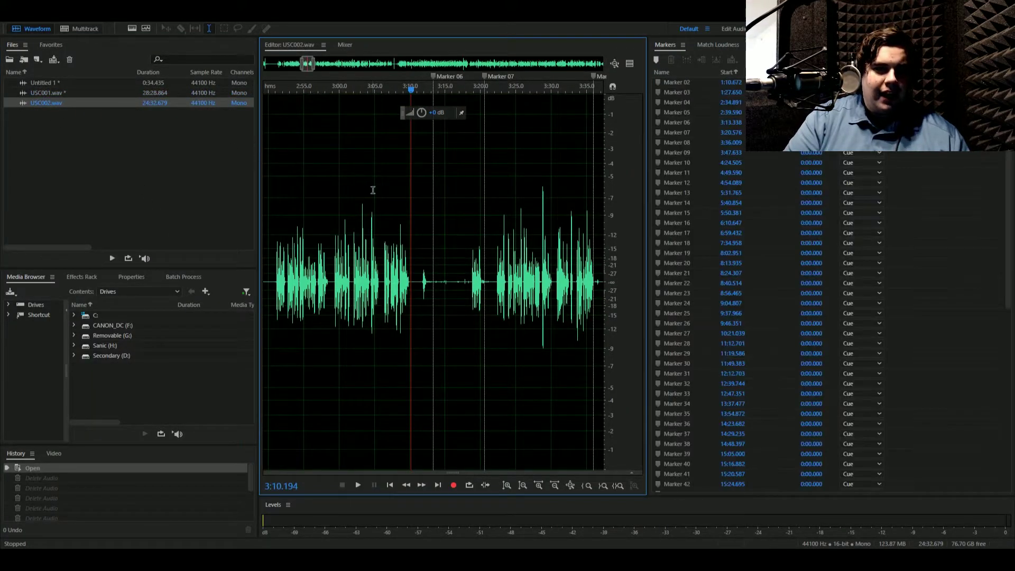
pyautogui.press('`')
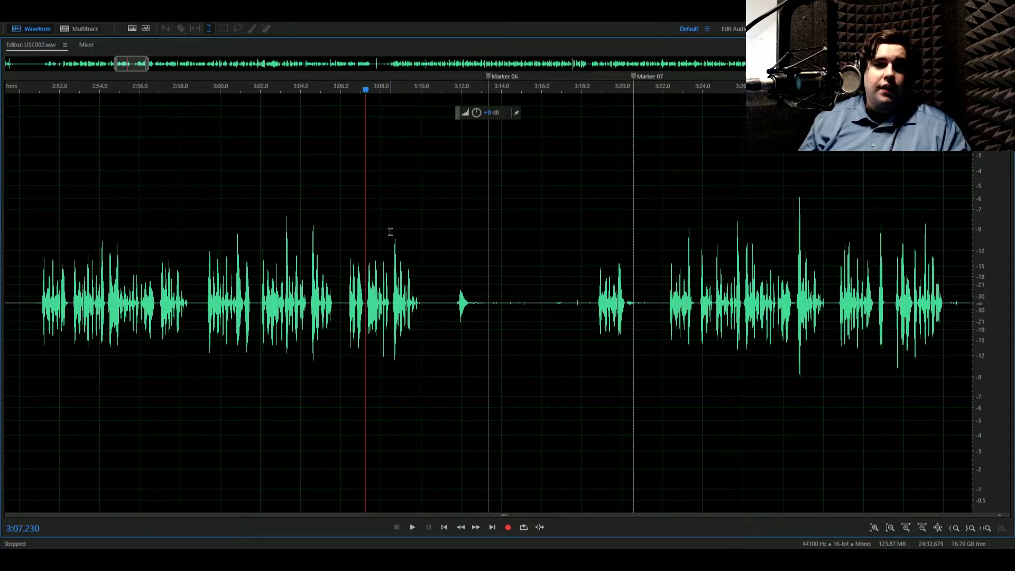
# - Add cue marker Marker 79 at 3:07.230, undo stray test markers, and restore panels
pyautogui.press('m')
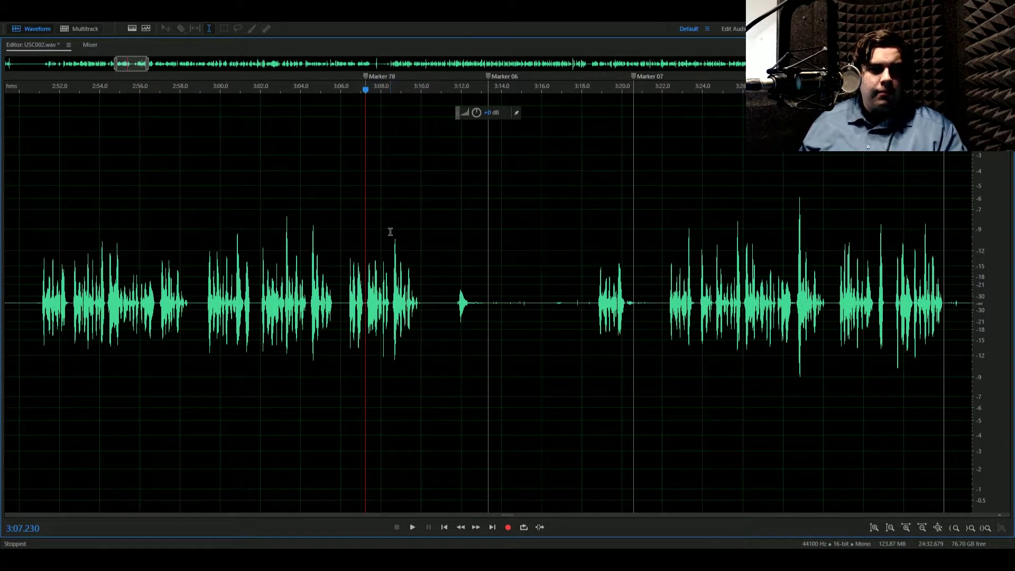
pyautogui.hotkey('ctrl', 'z')
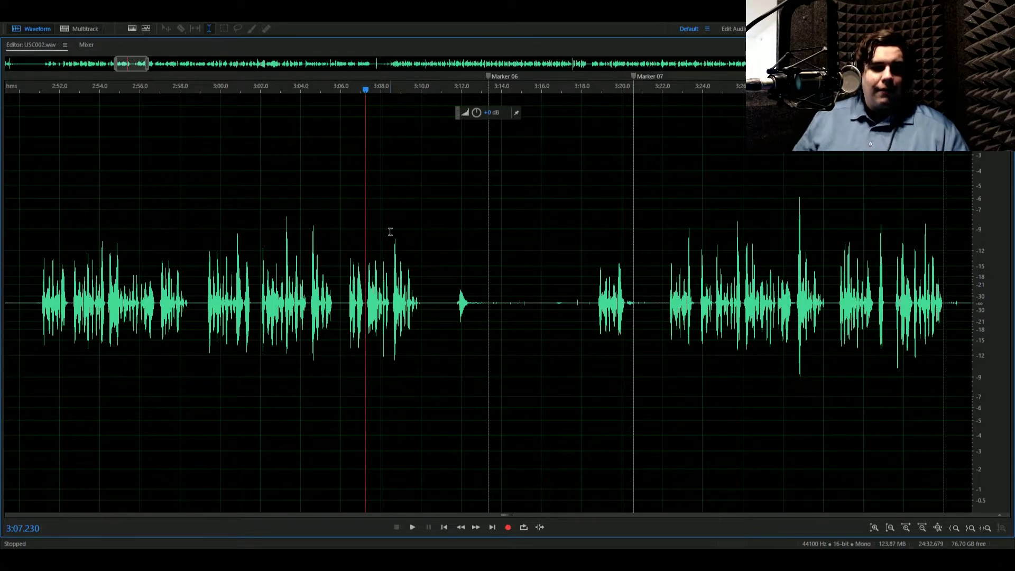
pyautogui.press('m')
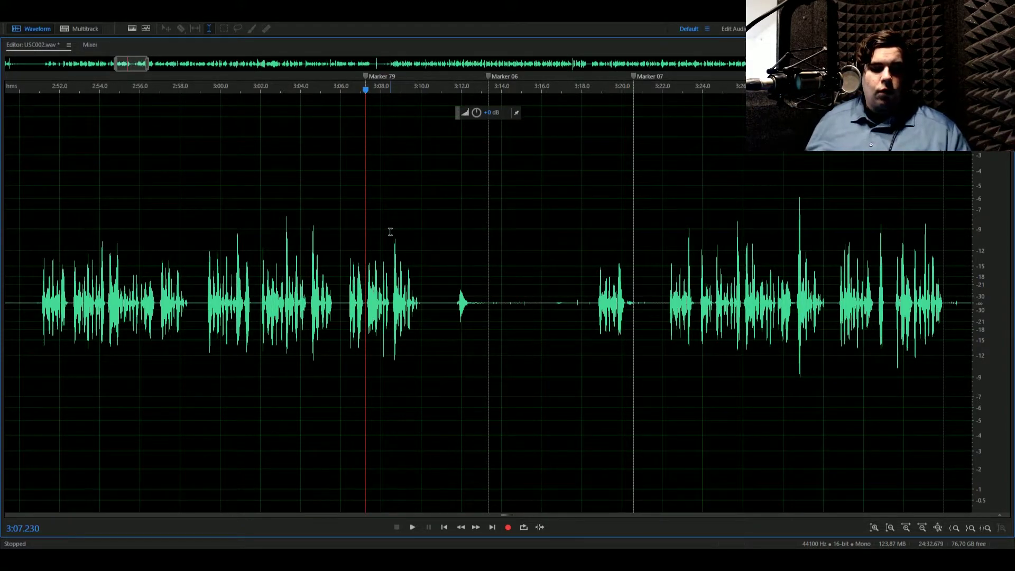
pyautogui.press('space')
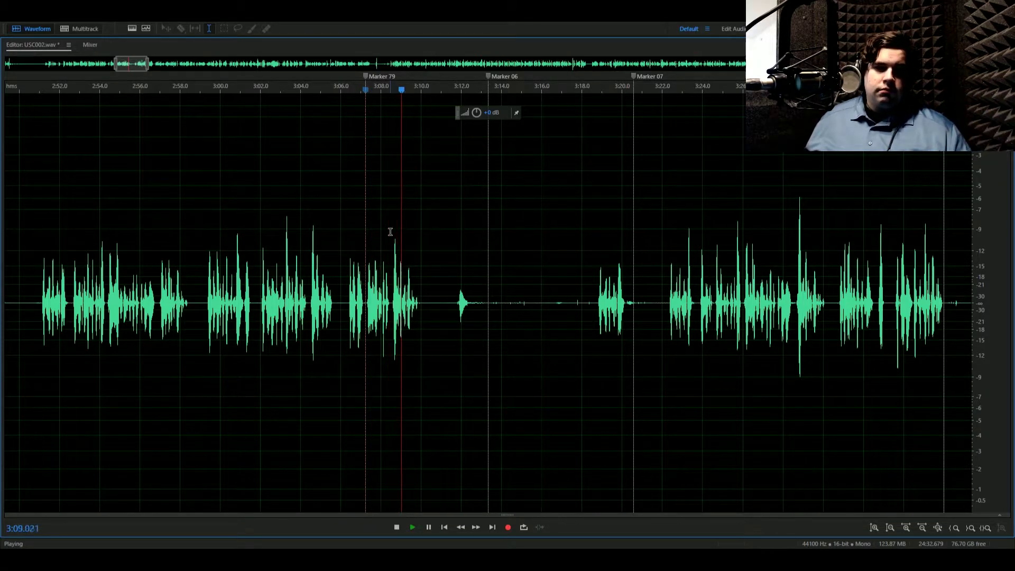
pyautogui.press('m')
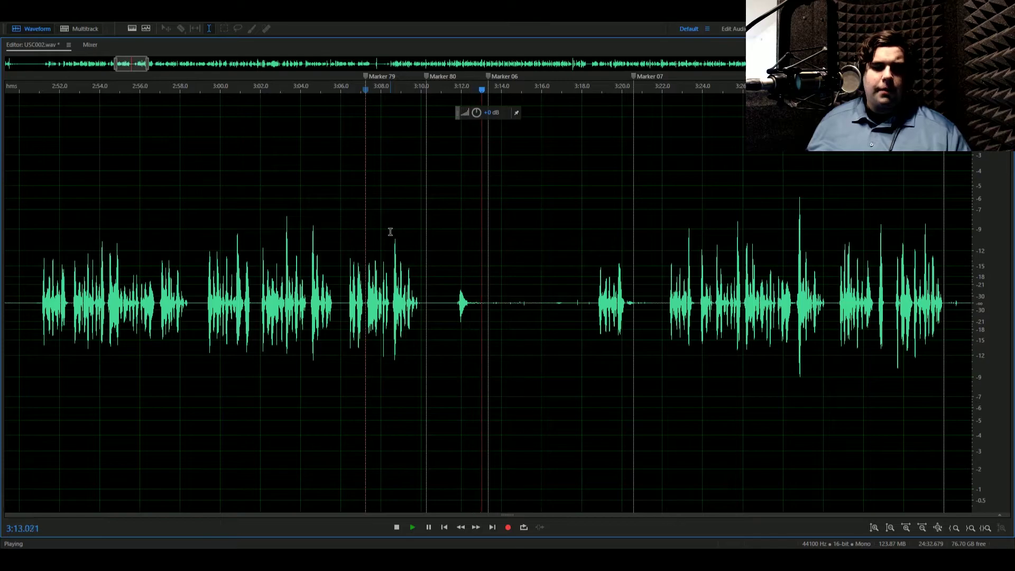
pyautogui.press('space')
pyautogui.hotkey('ctrl', 'z')
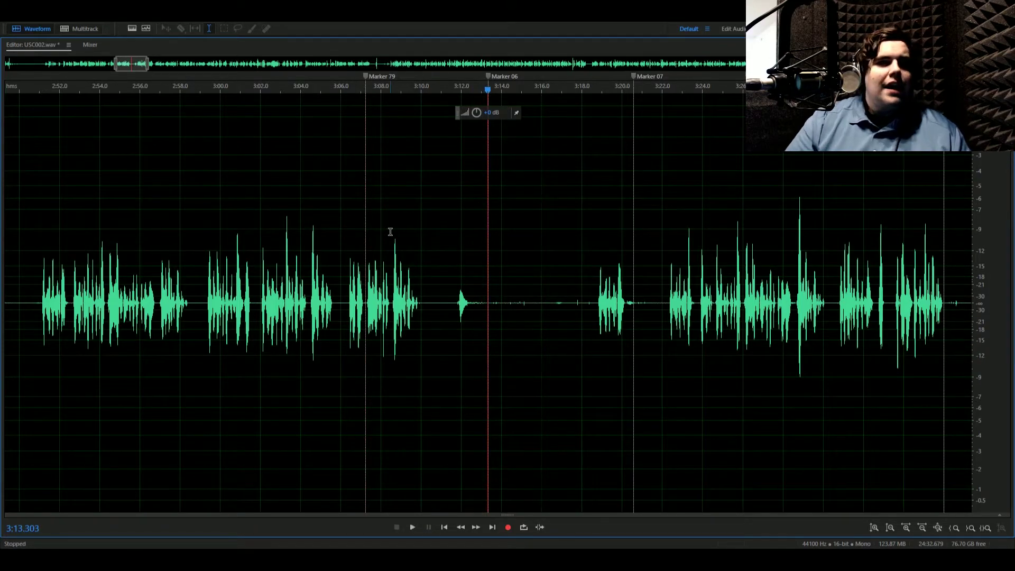
pyautogui.press('`')
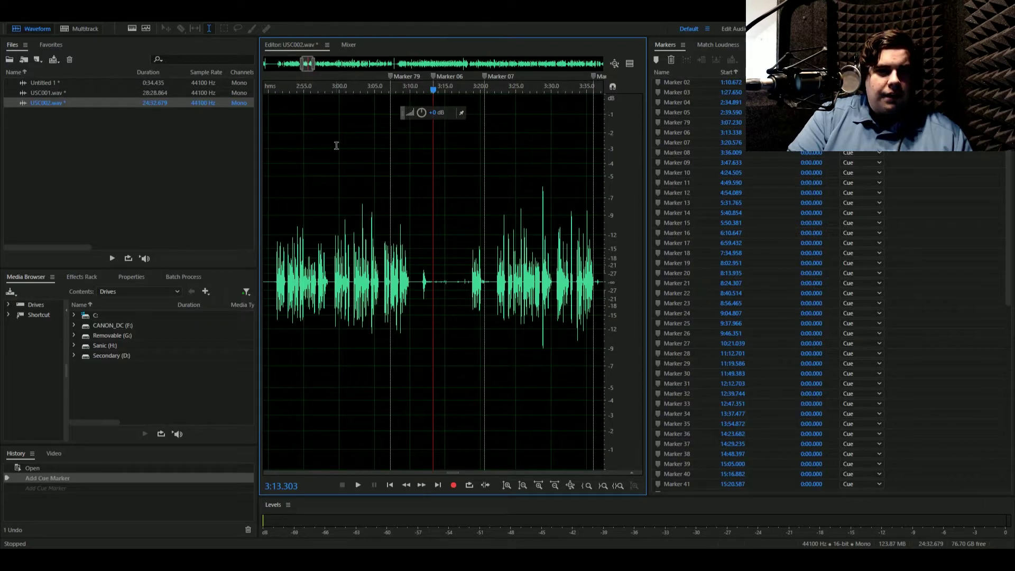
# - Switch from USC001.wav back to USC002.wav and put the playhead on Marker 79
pyautogui.click(388, 218)
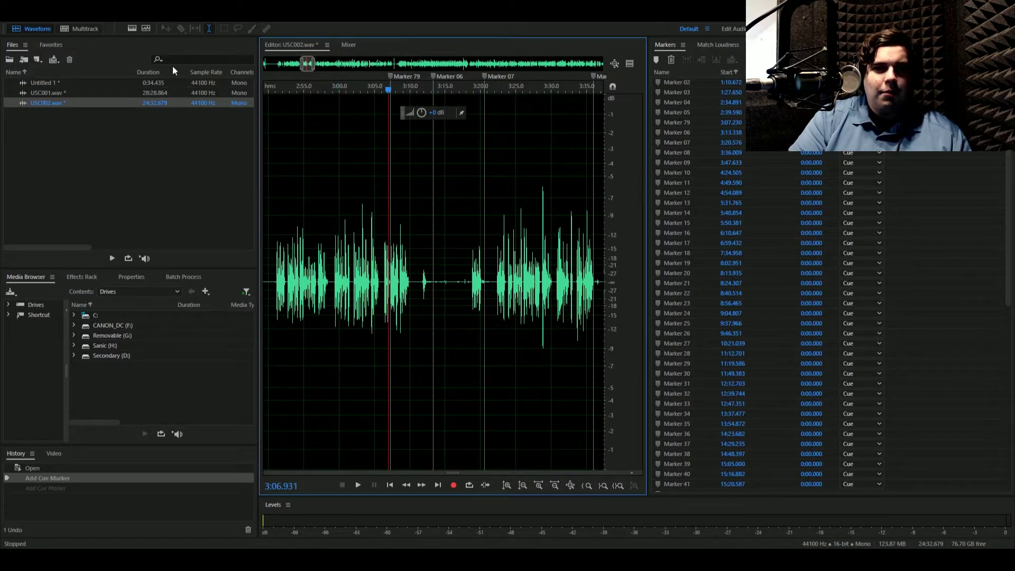
pyautogui.click(62, 94)
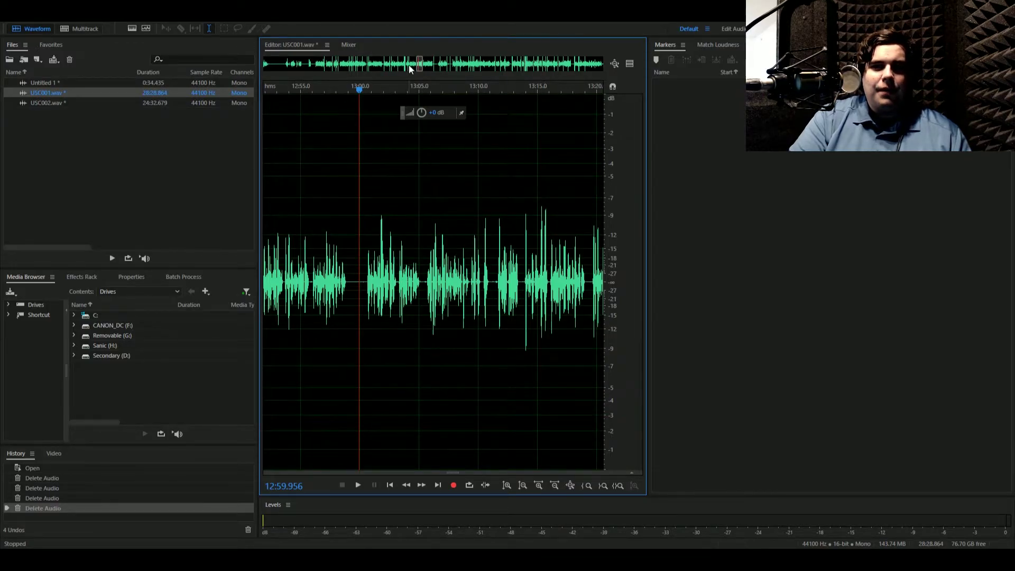
pyautogui.click(81, 101)
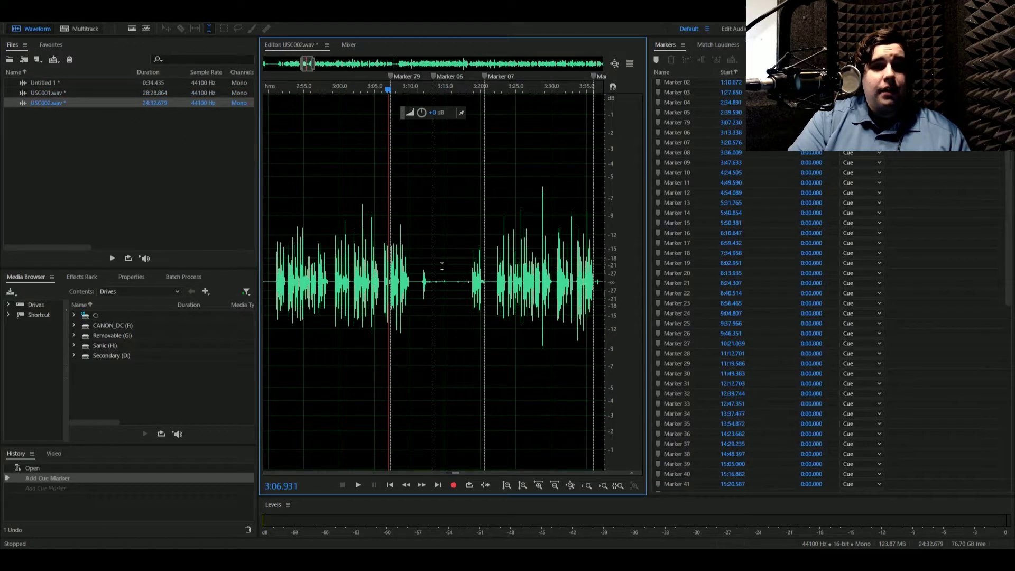
pyautogui.click(496, 274)
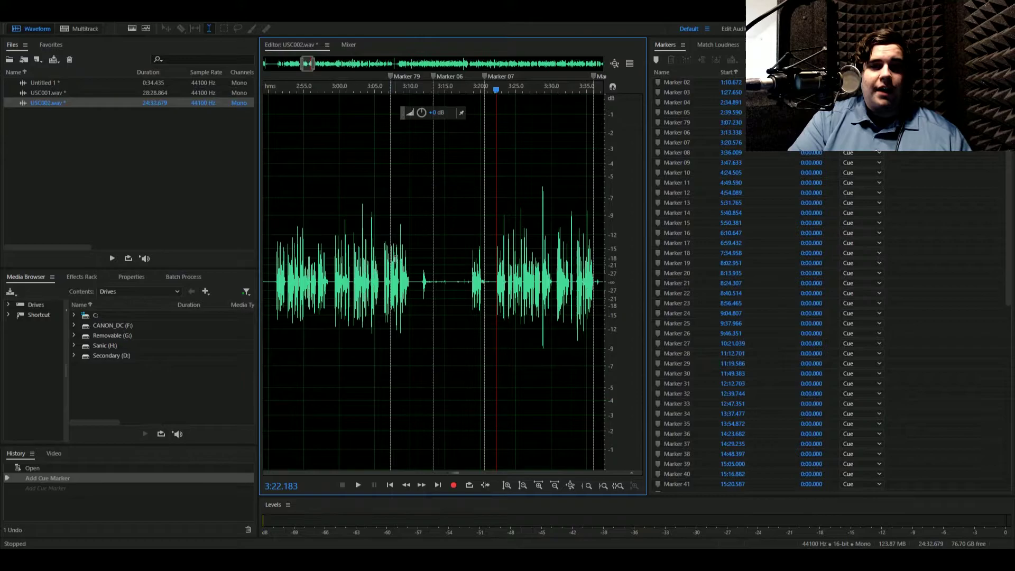
pyautogui.click(506, 257)
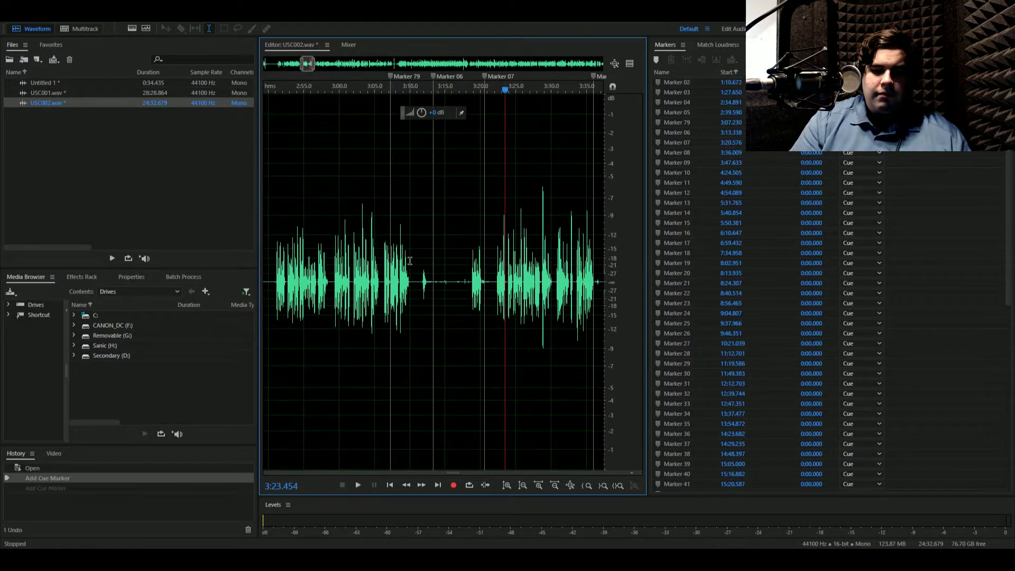
pyautogui.click(390, 257)
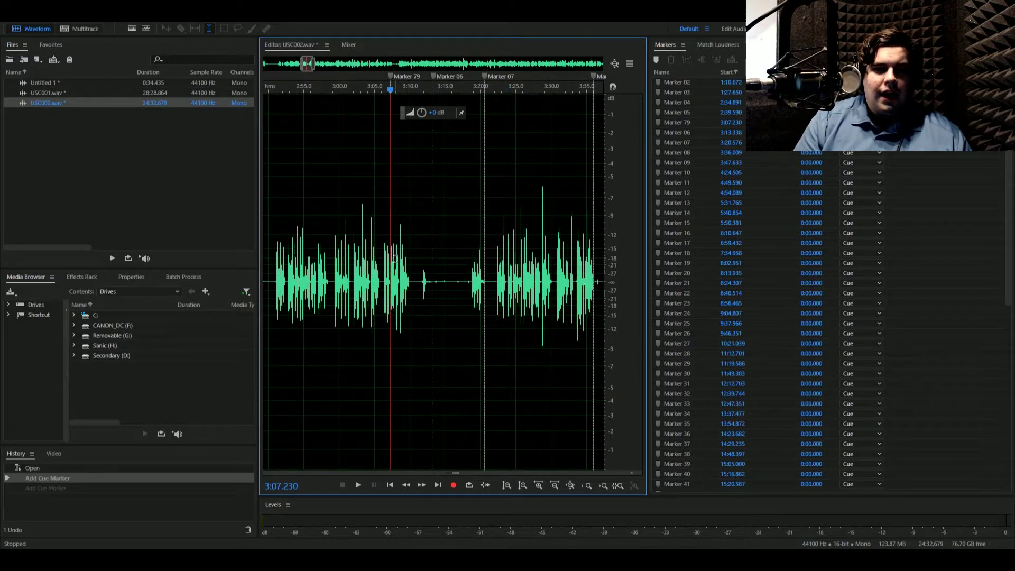
# - Step through the cue markers from the file start to Marker 02
pyautogui.hotkey('ctrl', 'Right')
pyautogui.hotkey('ctrl', 'Right')
pyautogui.hotkey('ctrl', 'Right')
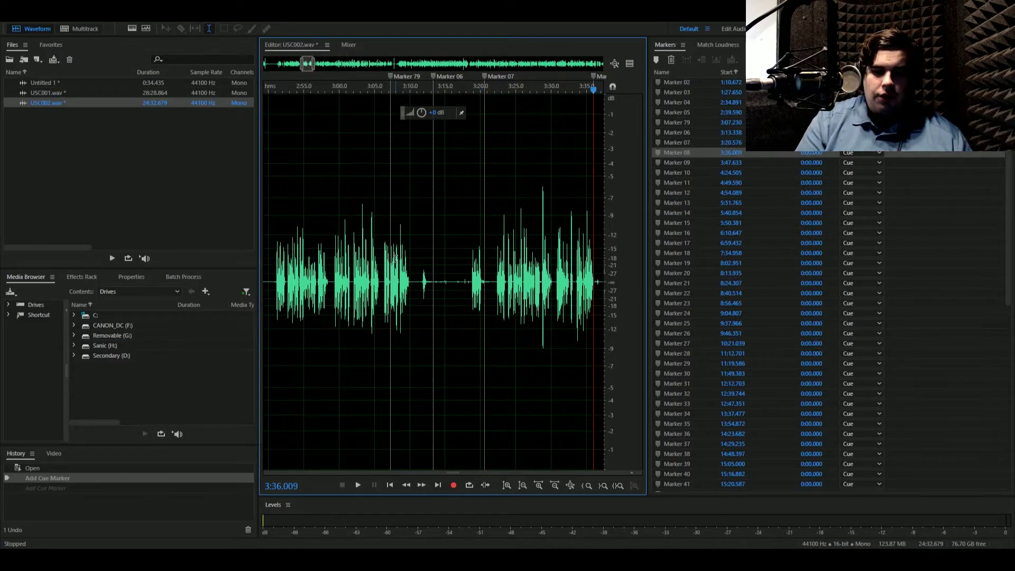
pyautogui.press('=')
pyautogui.press('=')
pyautogui.press('=')
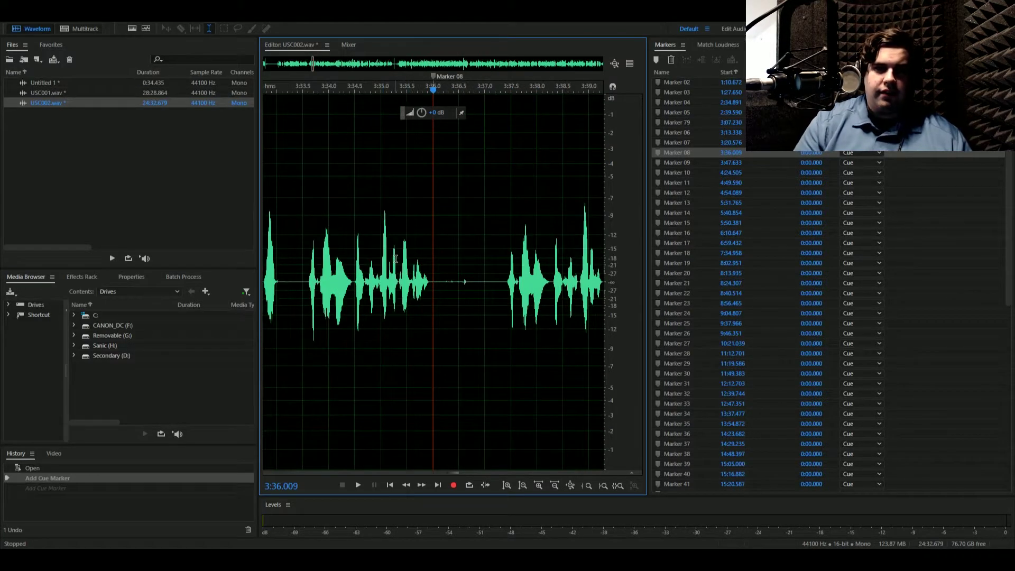
pyautogui.hotkey('ctrl', 'Left')
pyautogui.hotkey('ctrl', 'Left')
pyautogui.press('Home')
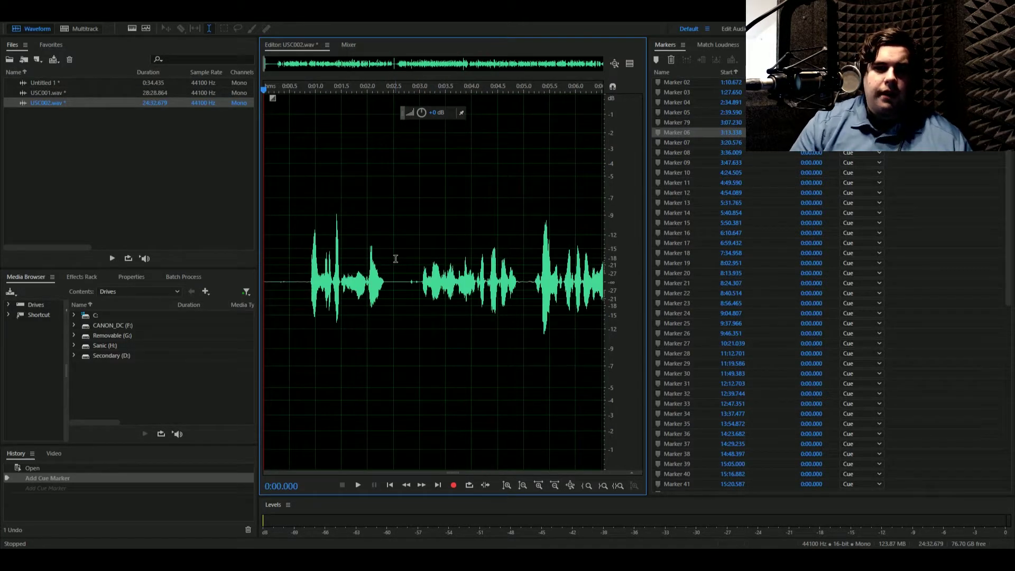
pyautogui.hotkey('ctrl', 'Right')
pyautogui.press('-')
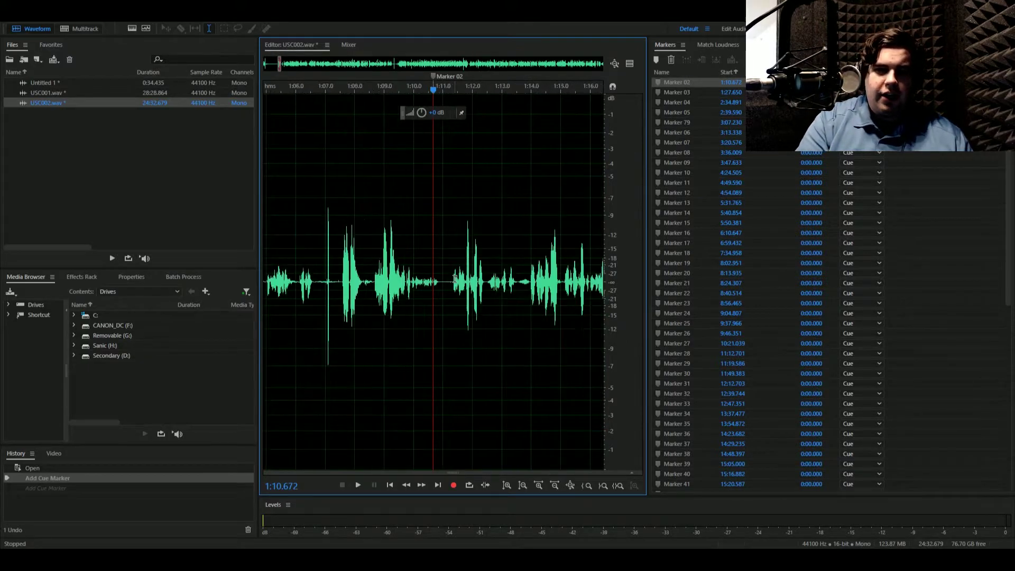
# - Maximize the editor, play from Marker 02 and stop at 1:28.862 by Marker 03
pyautogui.press('`')
pyautogui.press('space')
pyautogui.press('-')
pyautogui.press('-')
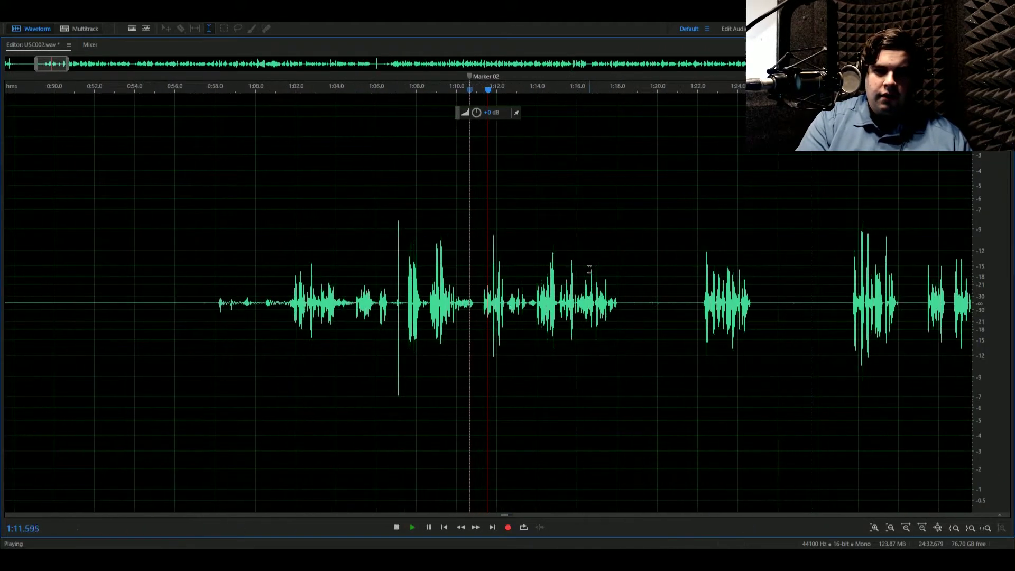
pyautogui.press('-')
pyautogui.press('space')
pyautogui.click(735, 305)
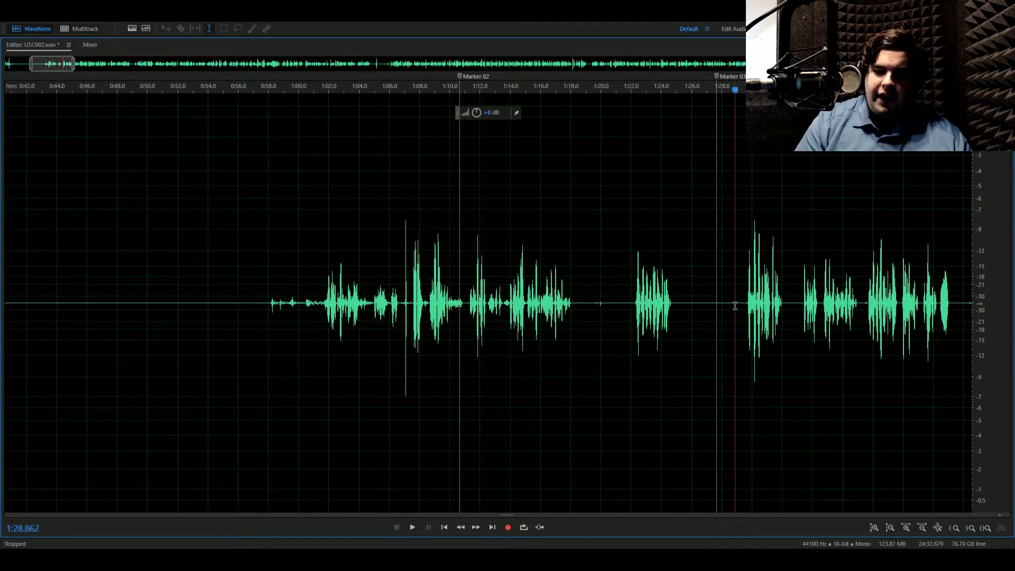
# - Delete the opening 1:28 of USC002 up to the playhead and jump to Marker 04
pyautogui.hotkey('shift', 'Home')
pyautogui.press('Delete')
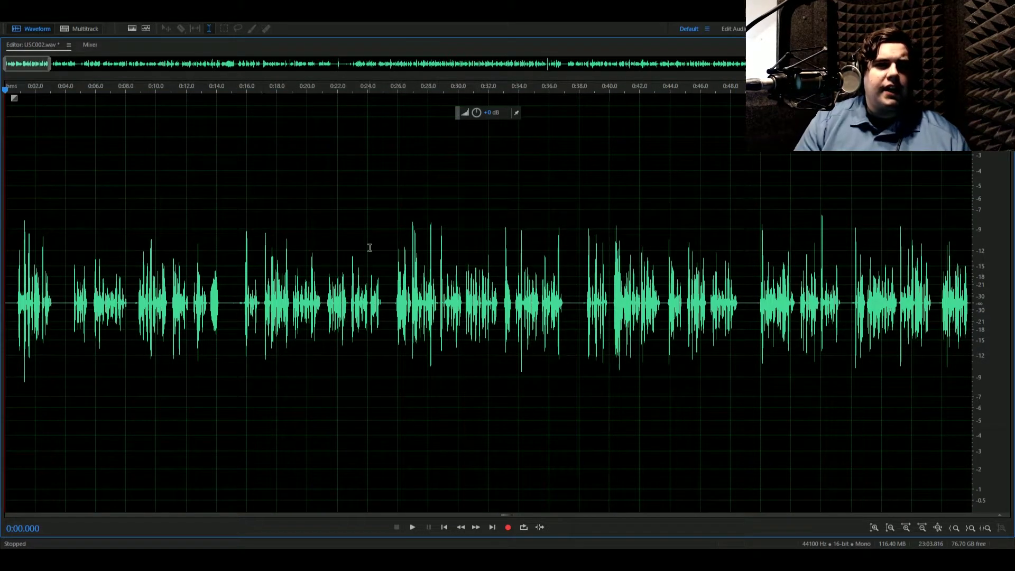
pyautogui.hotkey('ctrl', 'Right')
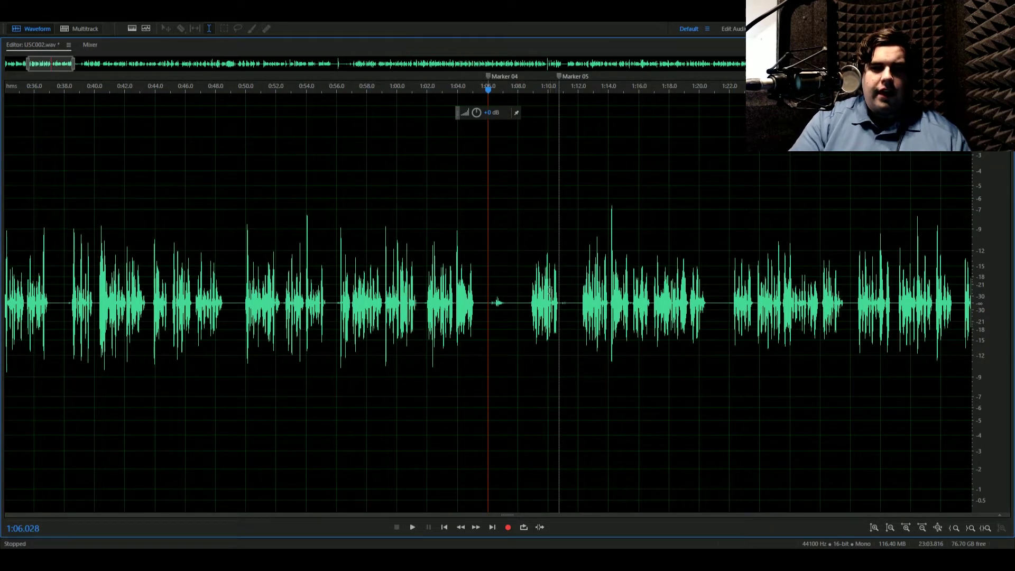
# - Delete the flubbed take near Marker 04, from about 1:02 to 1:11
pyautogui.click(530, 294)
pyautogui.click(579, 304)
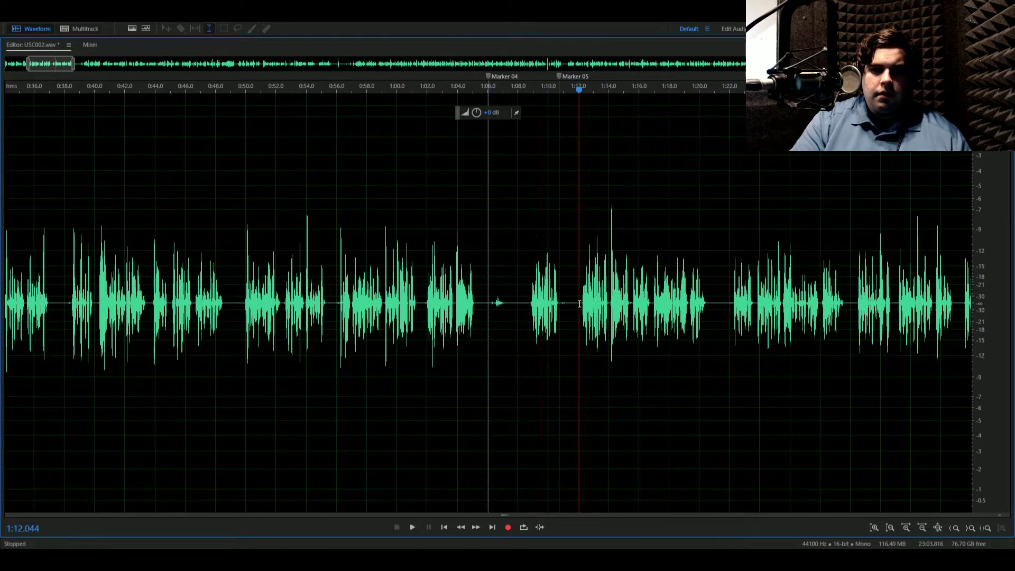
pyautogui.press('space')
pyautogui.click(424, 303)
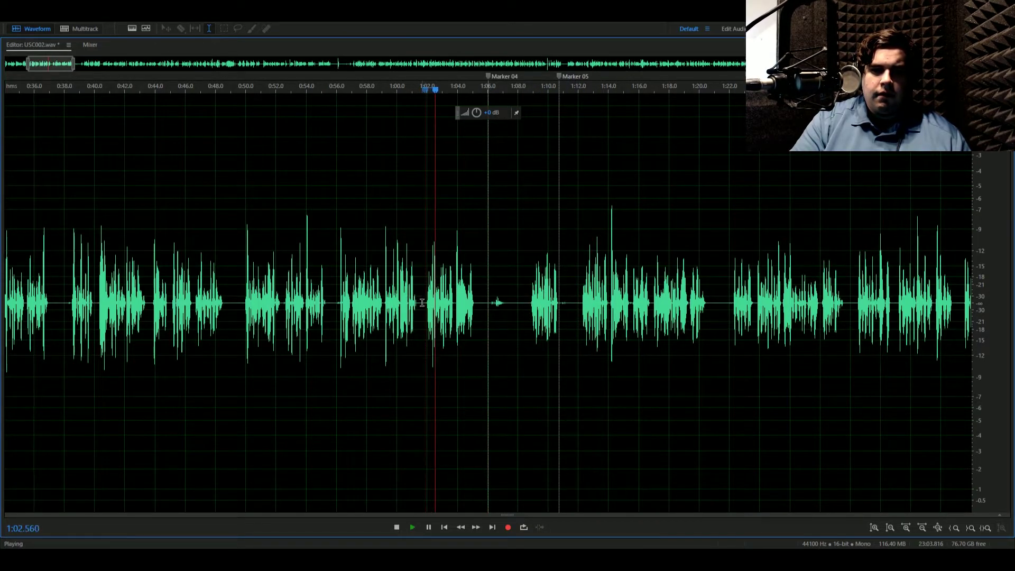
pyautogui.moveTo(422, 302); pyautogui.dragTo(571, 326)
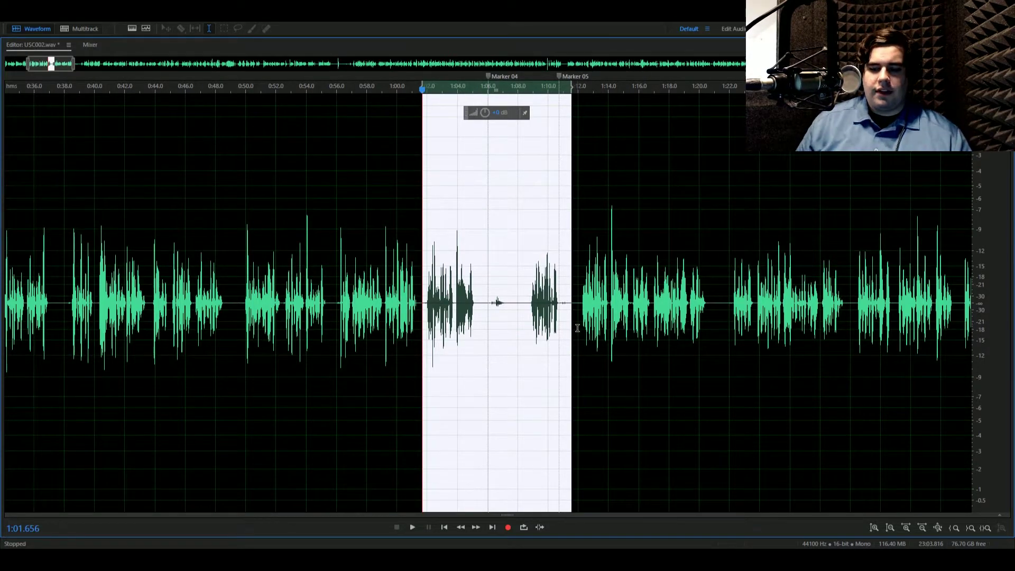
pyautogui.press('Delete')
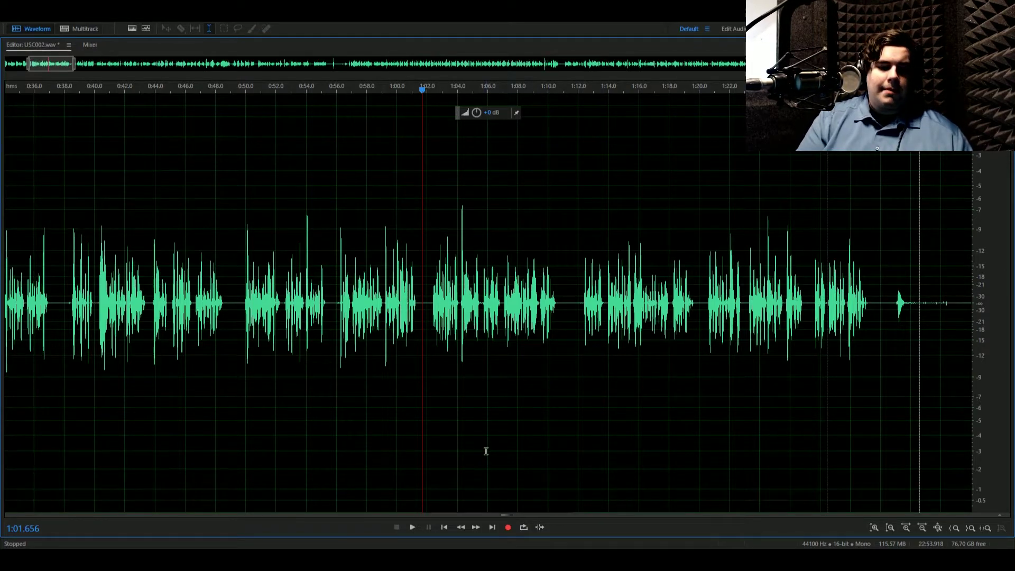
pyautogui.hotkey('ctrl', 'Right')
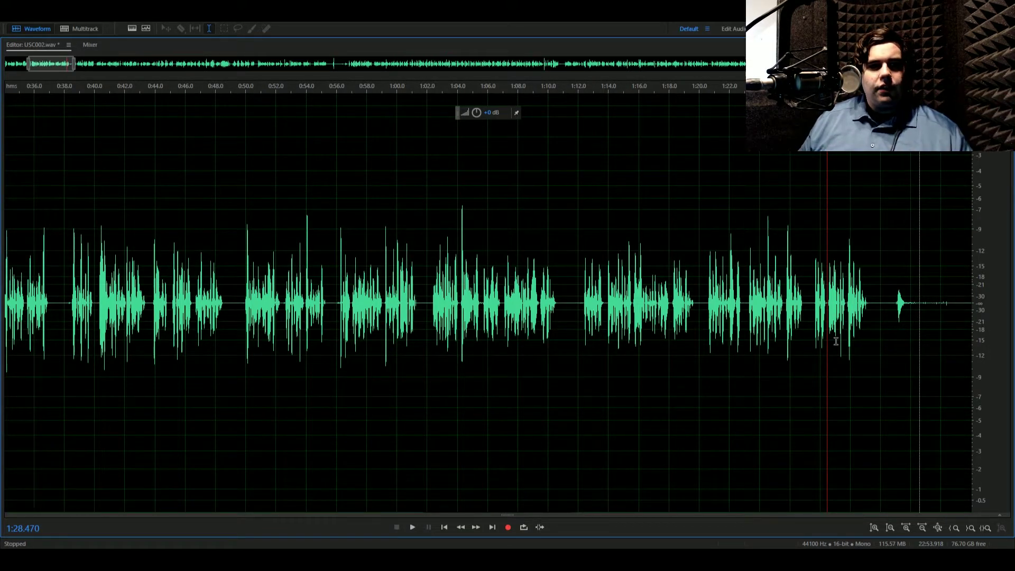
# - Review the audio after Marker 79 and delete the flubbed retake from 1:31.8 to 1:43
pyautogui.press('Home')
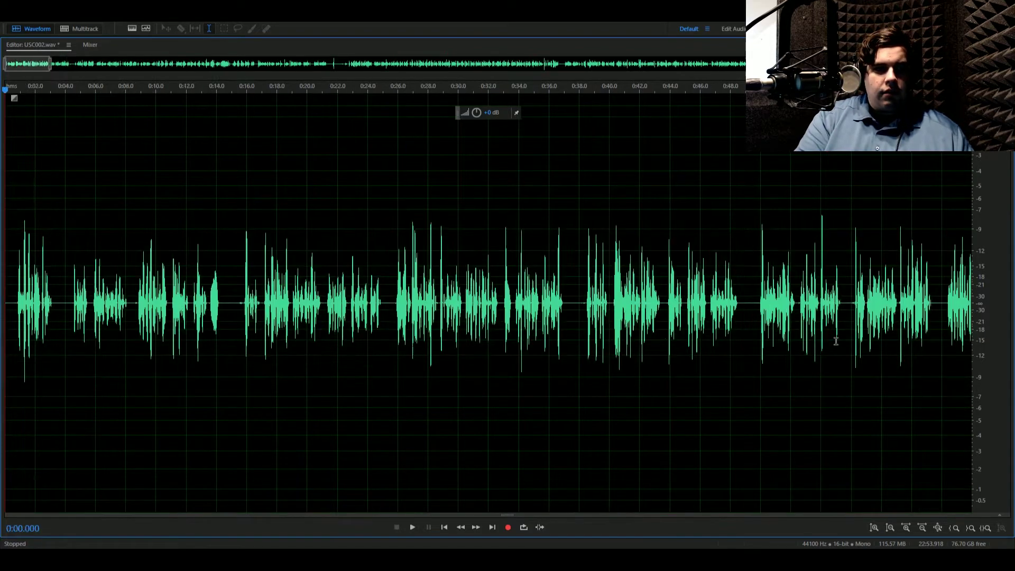
pyautogui.hotkey('ctrl', 'Right')
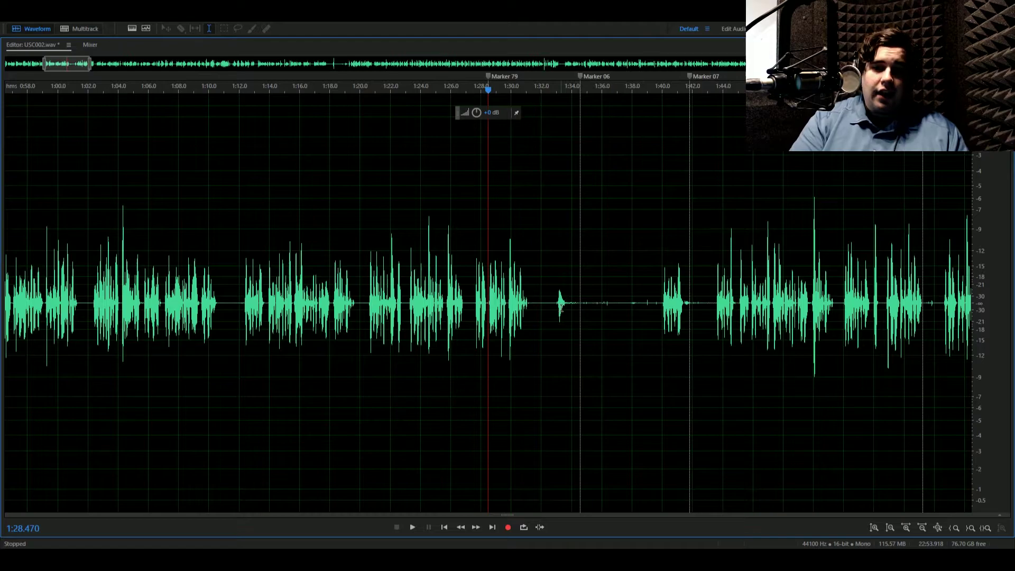
pyautogui.click(718, 296)
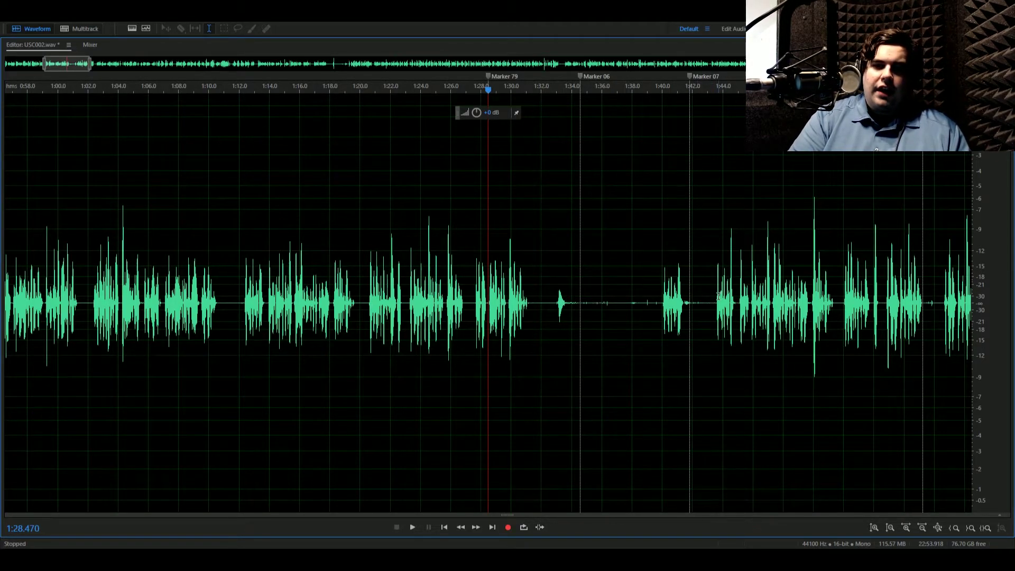
pyautogui.press('space')
pyautogui.click(474, 302)
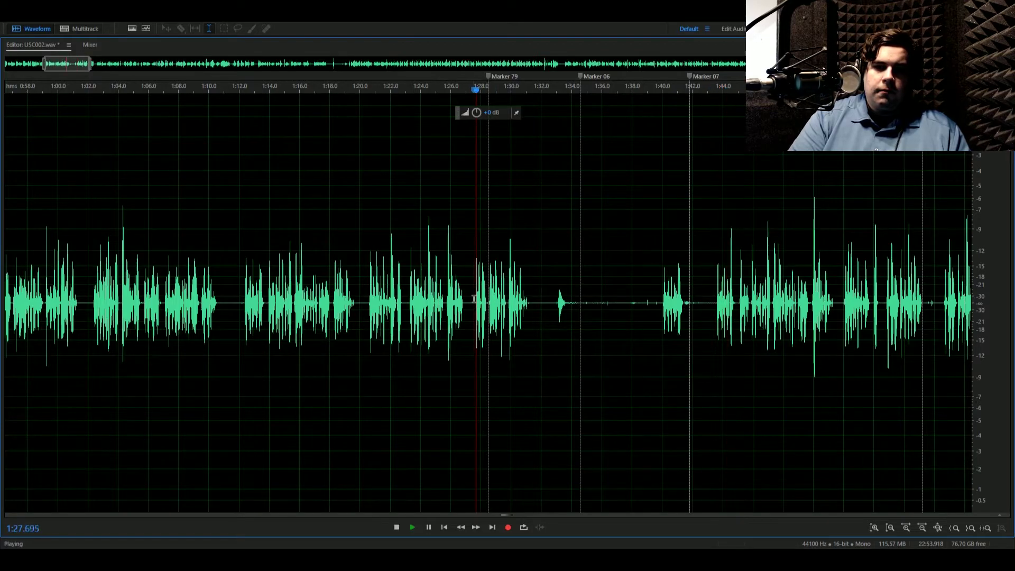
pyautogui.click(362, 303)
pyautogui.press('space')
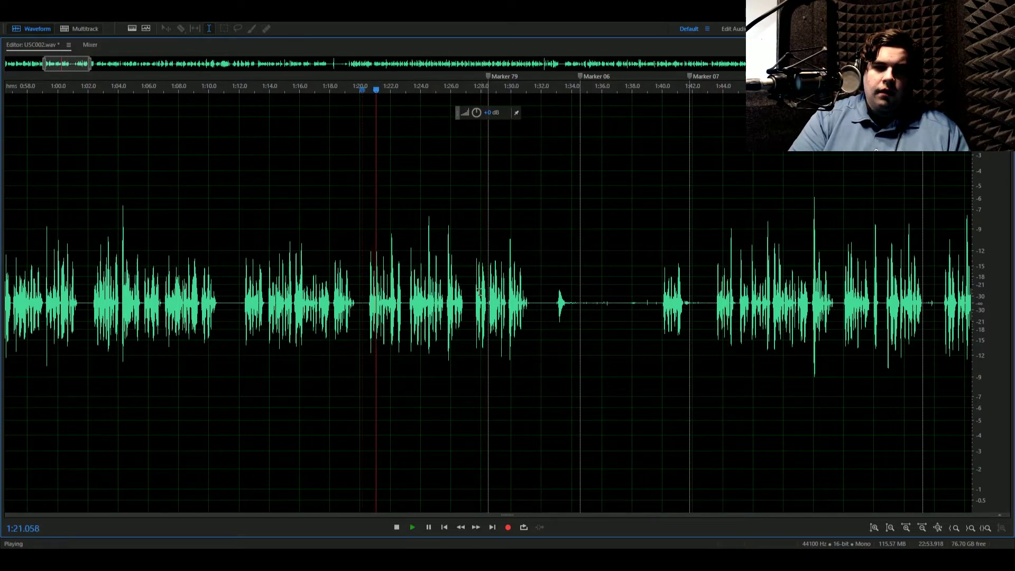
pyautogui.click(475, 302)
pyautogui.click(539, 300)
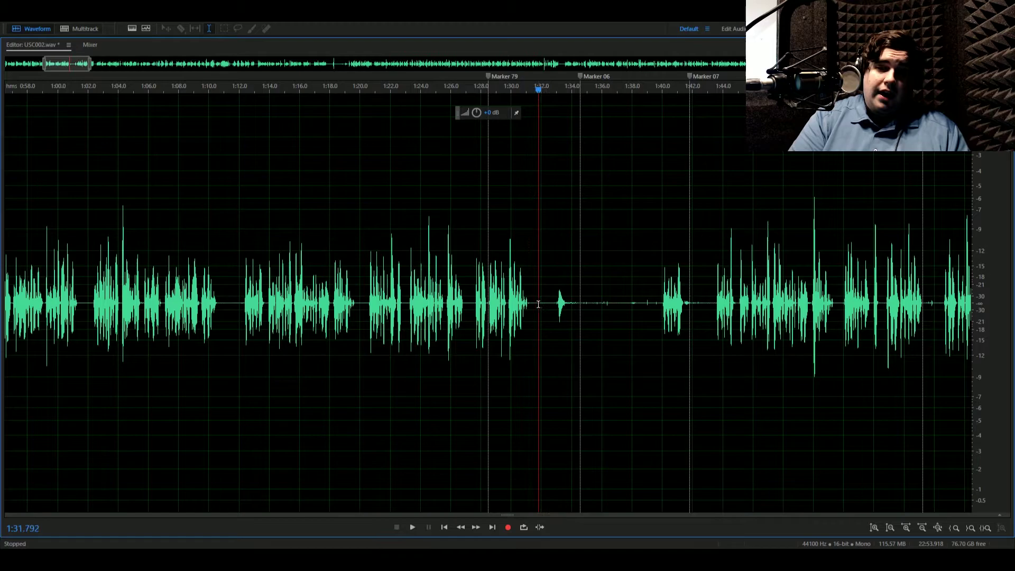
pyautogui.moveTo(538, 300); pyautogui.dragTo(703, 324)
pyautogui.press('Delete')
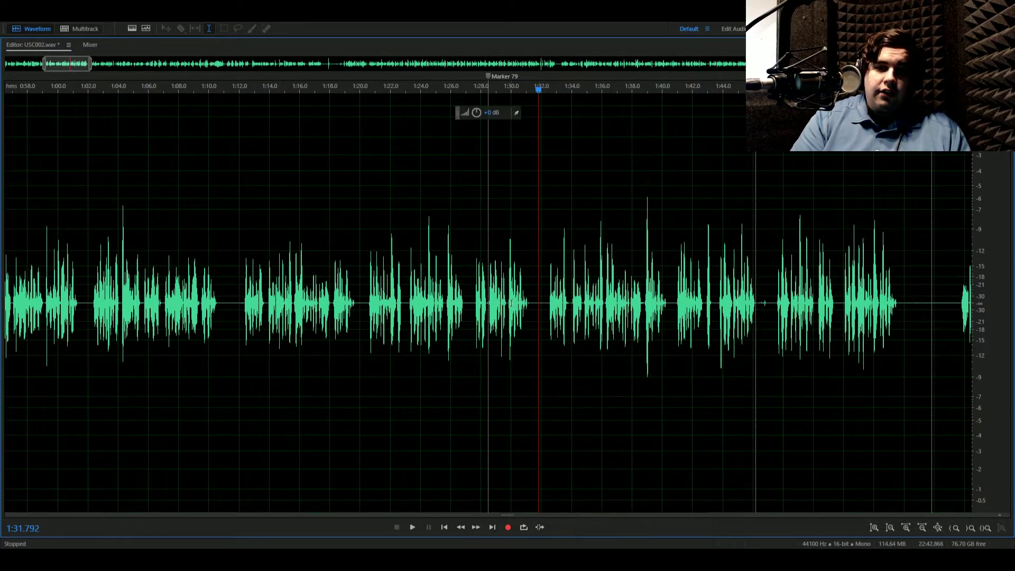
# - Play back across the cut to check the join, then place the playhead at Marker 79
pyautogui.click(488, 303)
pyautogui.press('space')
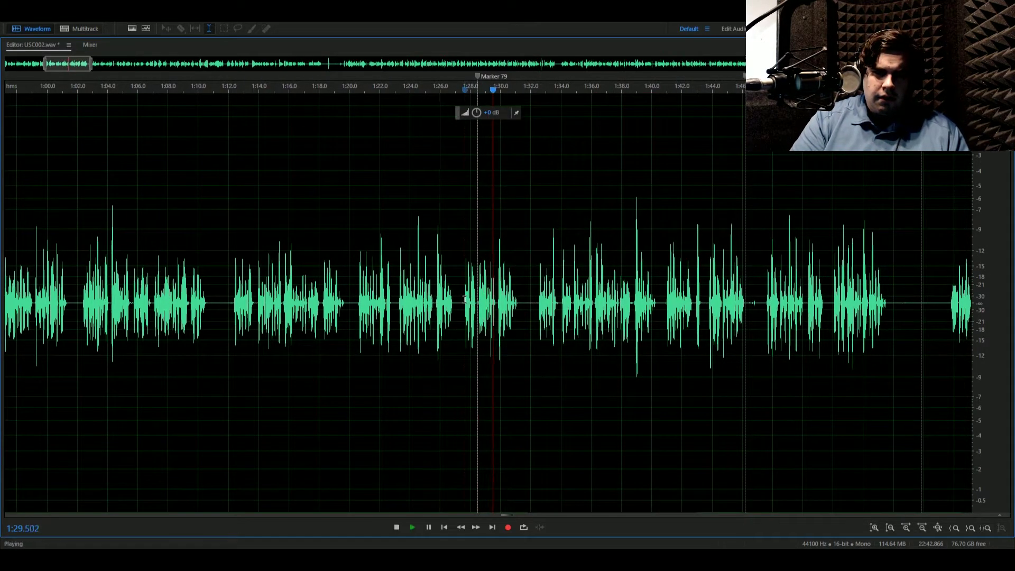
pyautogui.click(465, 301)
pyautogui.press('space')
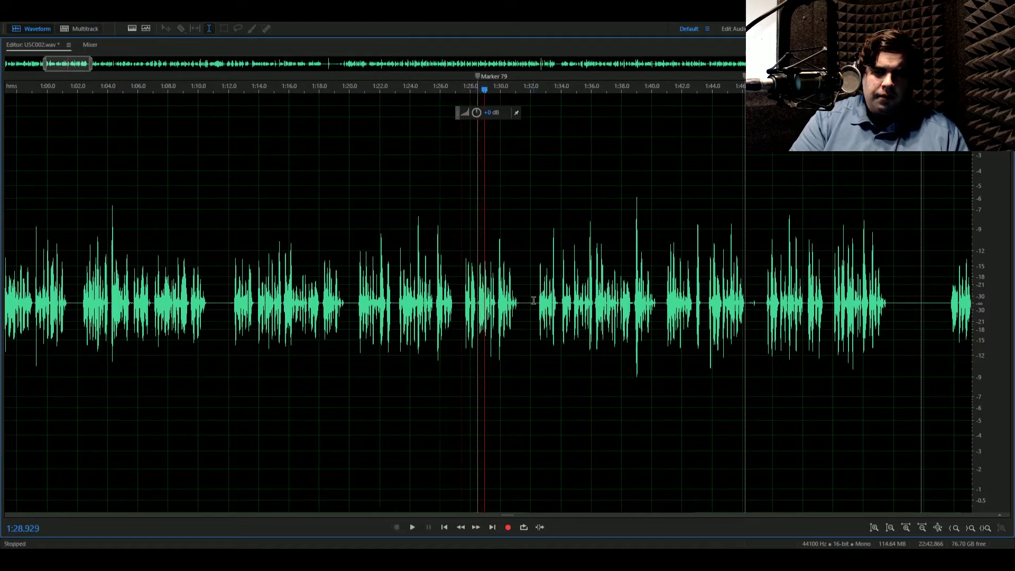
pyautogui.click(485, 83)
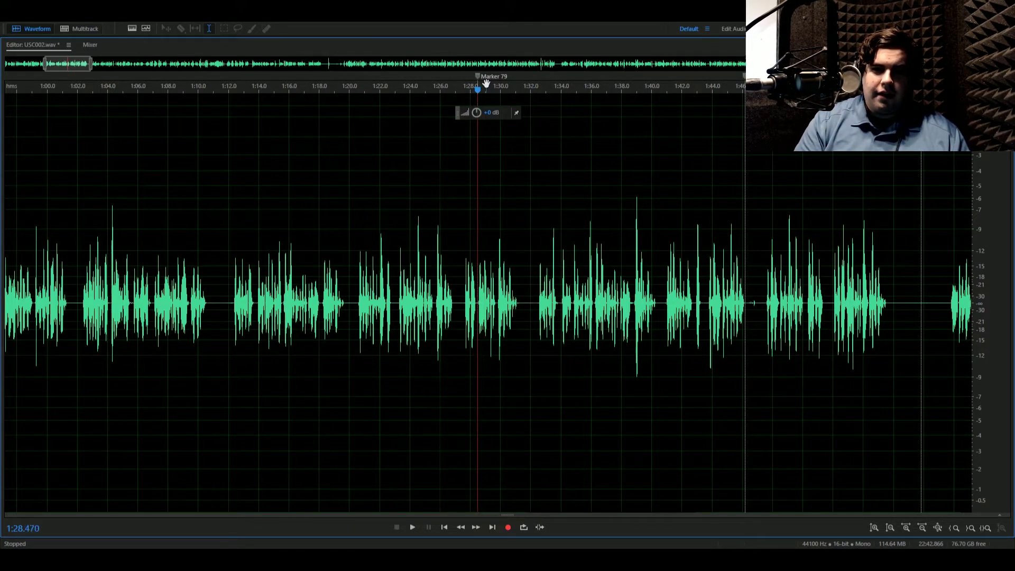
# - Play from about 1:47 and delete the 3.6-second flubbed take near 1:41–1:44
pyautogui.click(761, 303)
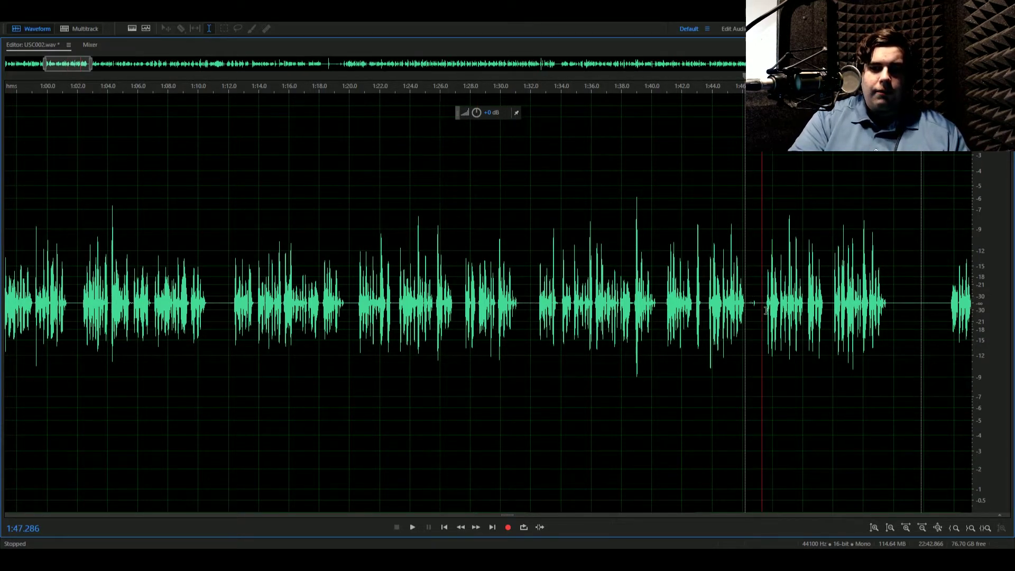
pyautogui.press('space')
pyautogui.click(664, 303)
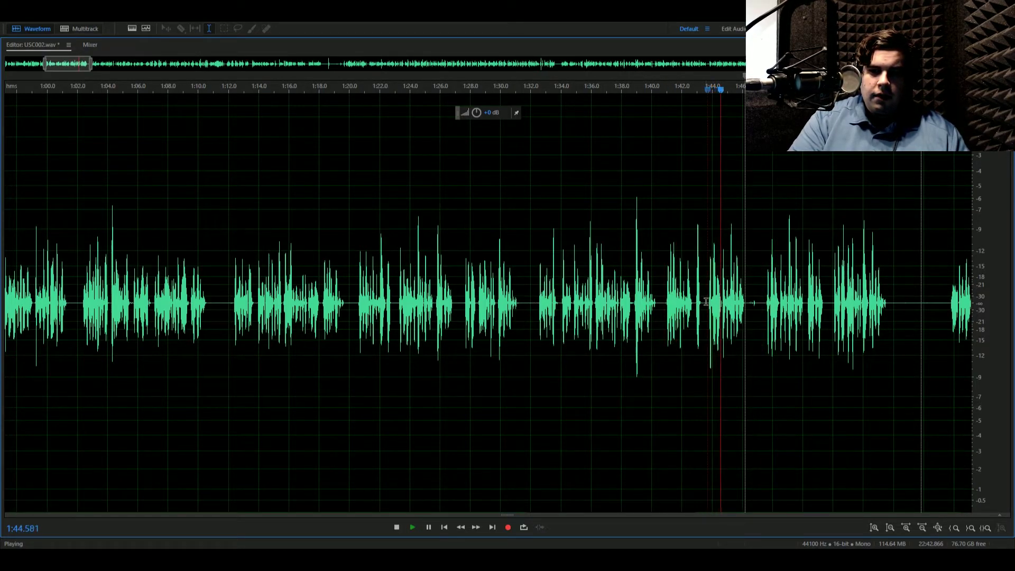
pyautogui.moveTo(706, 303); pyautogui.dragTo(760, 306)
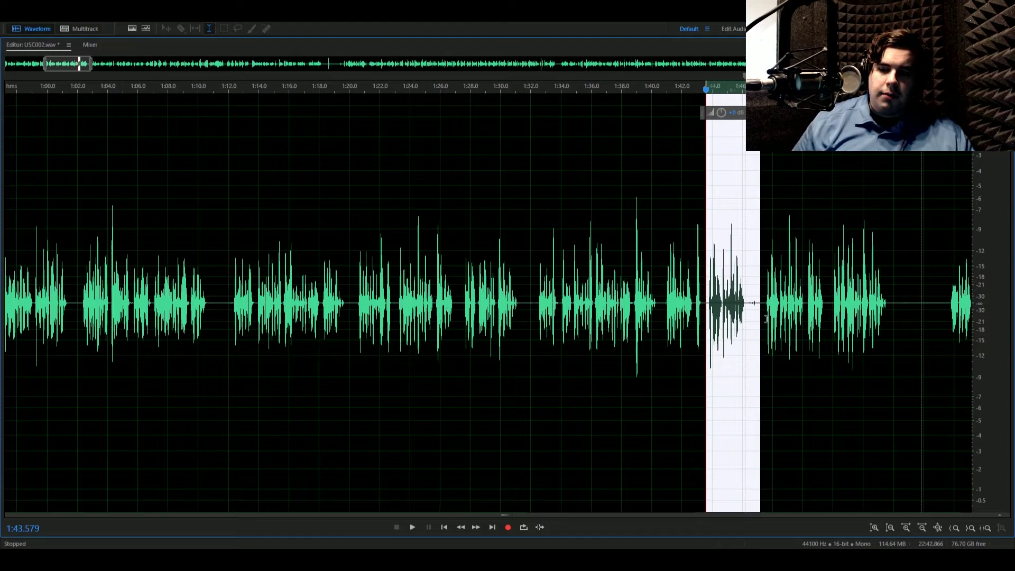
pyautogui.press('Delete')
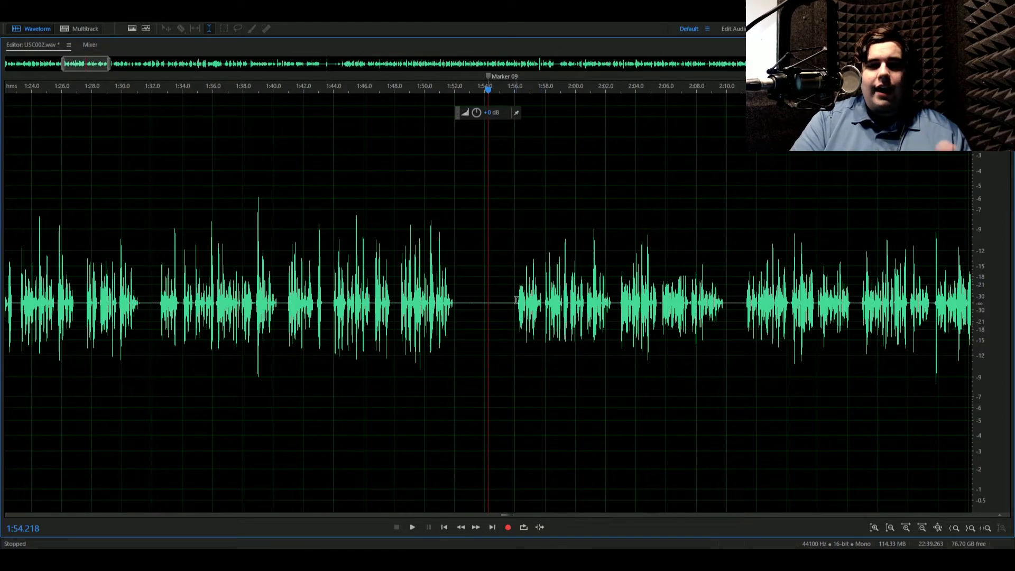
# - Review takes around Markers 09–12 and delete the retake from 2:46.7 to 2:54.5
pyautogui.press('space')
pyautogui.click(398, 300)
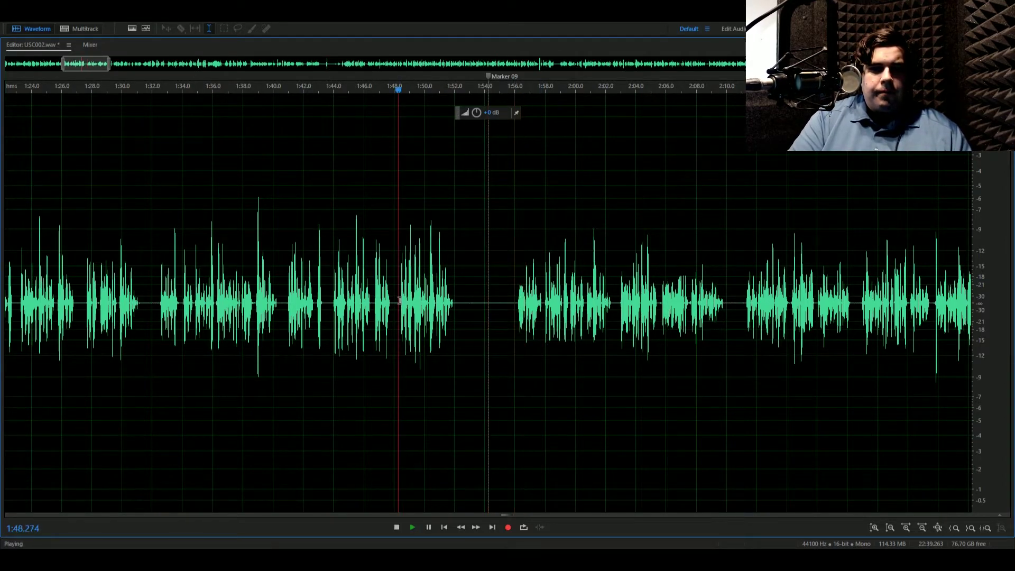
pyautogui.moveTo(463, 304); pyautogui.dragTo(506, 305)
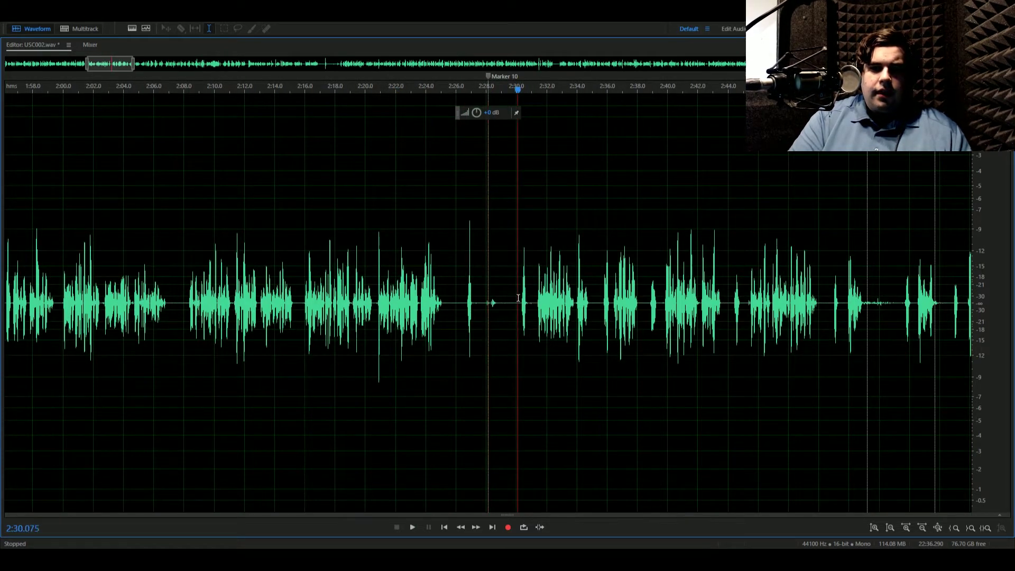
pyautogui.moveTo(453, 304); pyautogui.dragTo(502, 304)
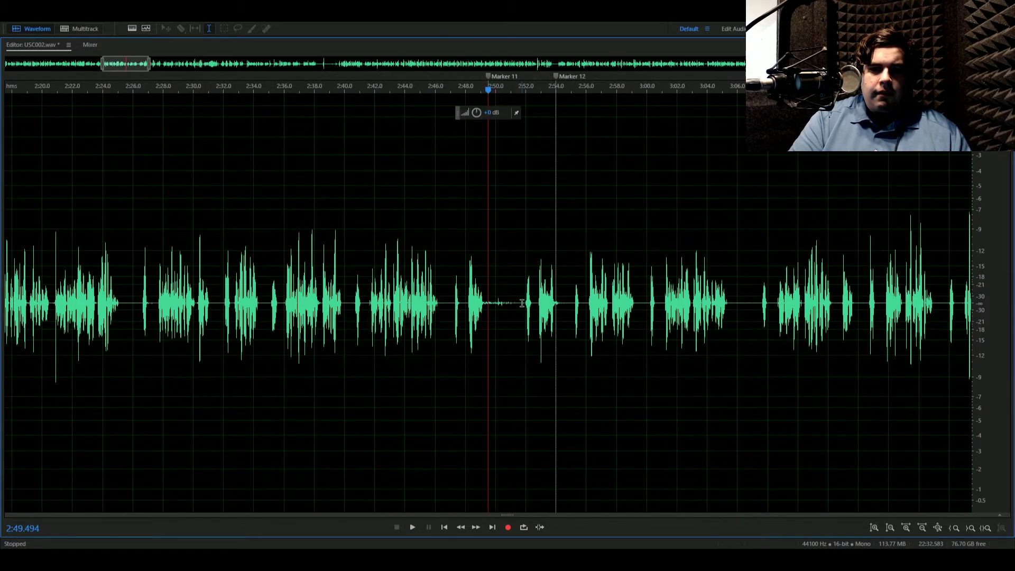
pyautogui.press('space')
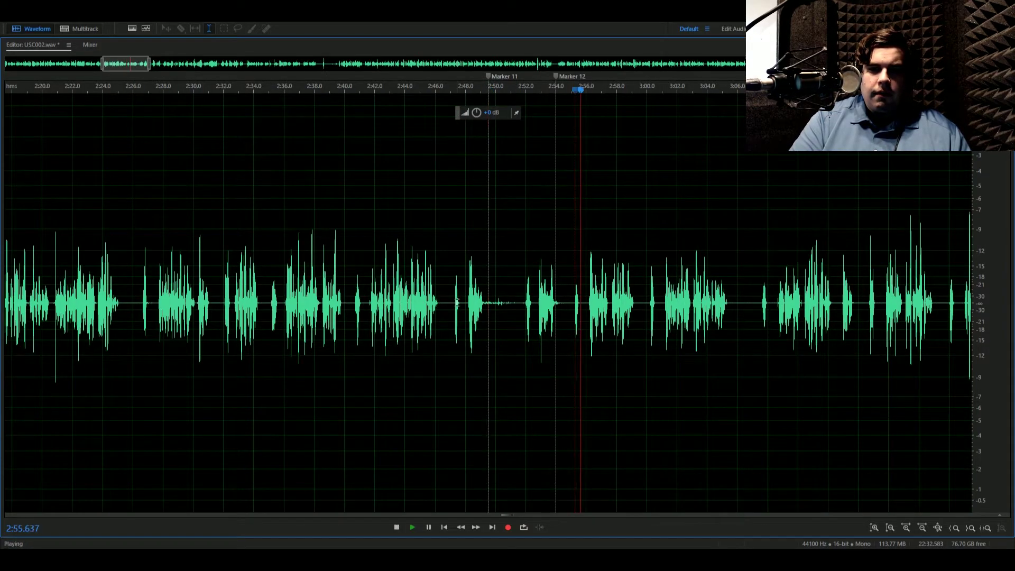
pyautogui.moveTo(446, 304); pyautogui.dragTo(566, 306)
pyautogui.press('Delete')
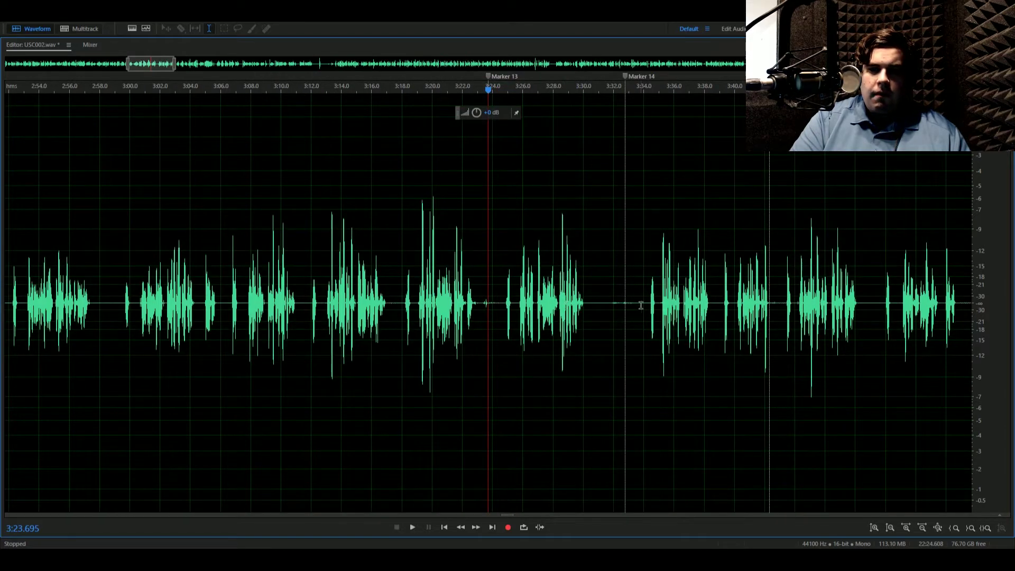
# - Delete the roughly 3-second flubbed take near 3:34
pyautogui.click(640, 305)
pyautogui.press('space')
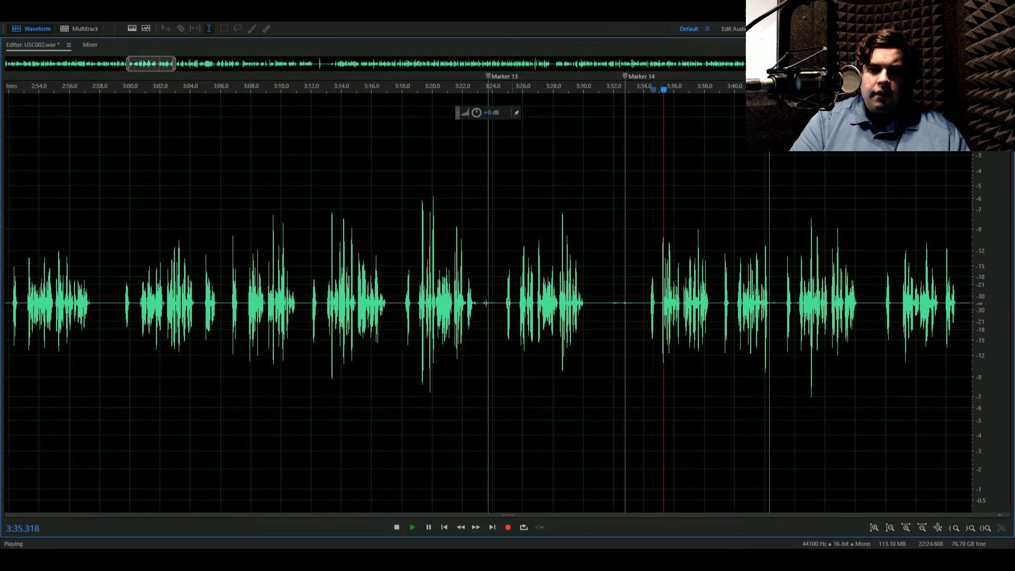
pyautogui.click(502, 304)
pyautogui.moveTo(600, 303); pyautogui.dragTo(647, 303)
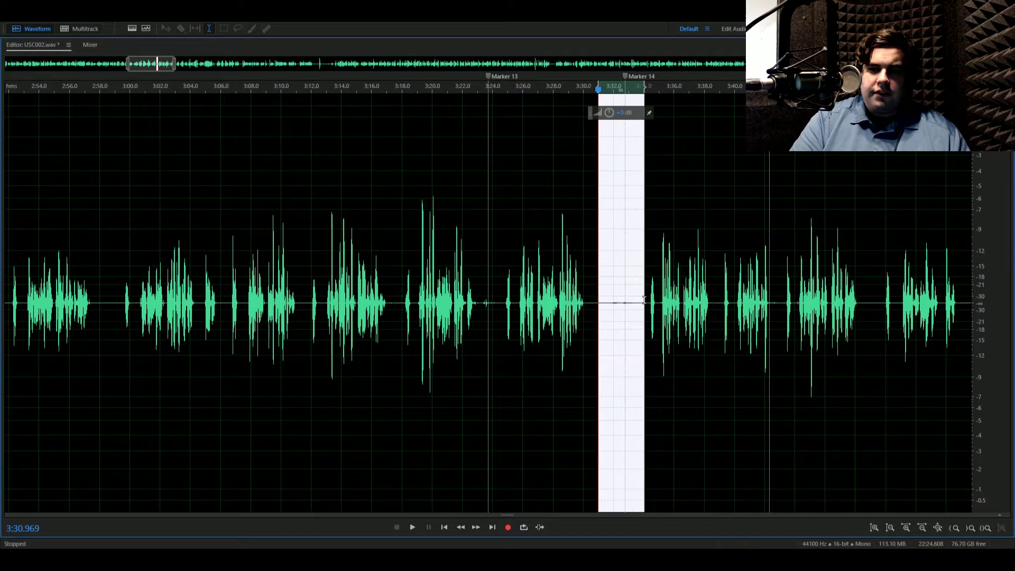
pyautogui.press('Delete')
# - Delete the flubbed take just before Marker 13, starting about 3:17.8
pyautogui.press('space')
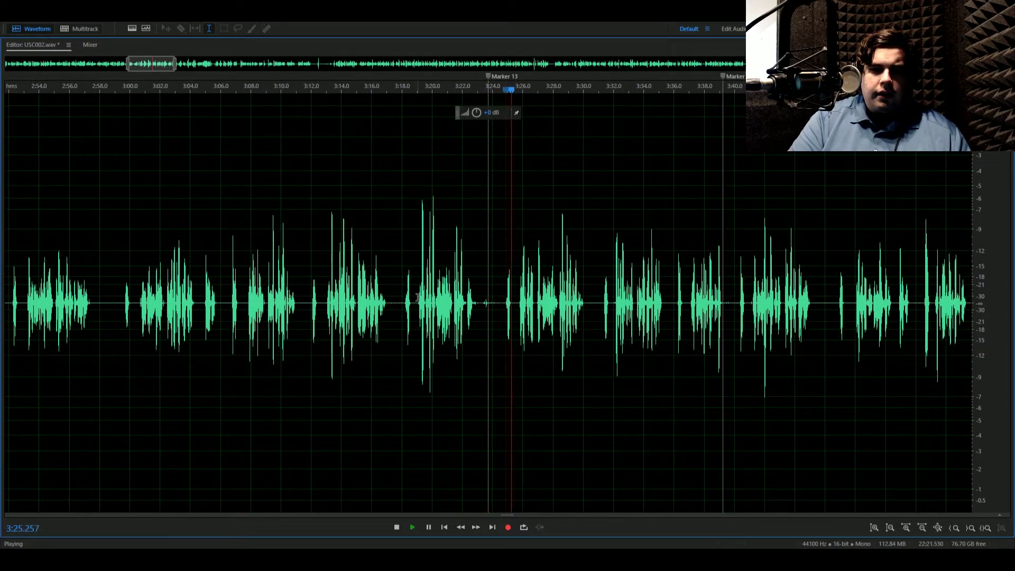
pyautogui.click(398, 303)
pyautogui.moveTo(398, 303); pyautogui.dragTo(499, 303)
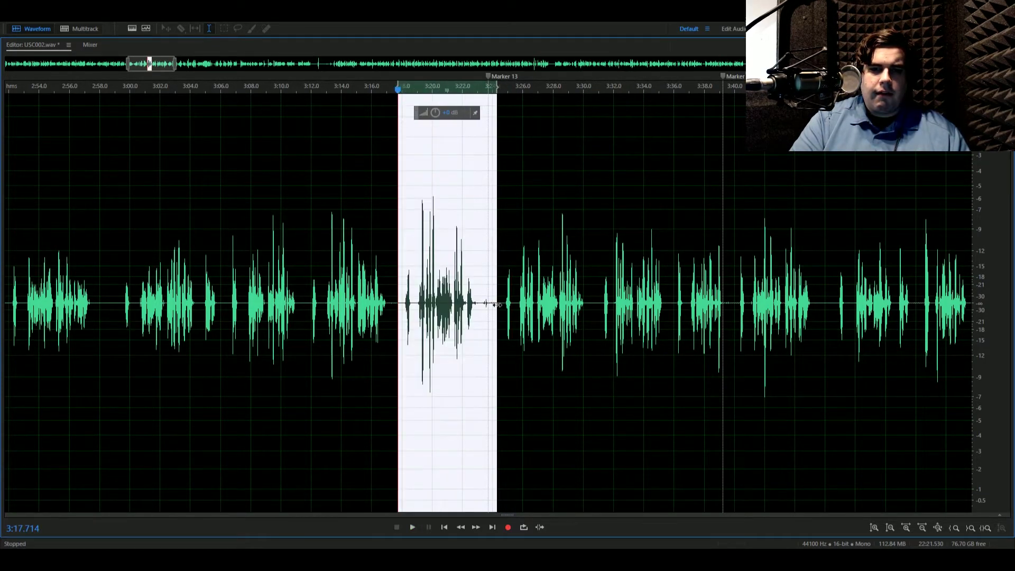
pyautogui.press('Delete')
# - Delete the flubbed take before Marker 15 and the retake from 3:45.3 near Marker 16
pyautogui.press('space')
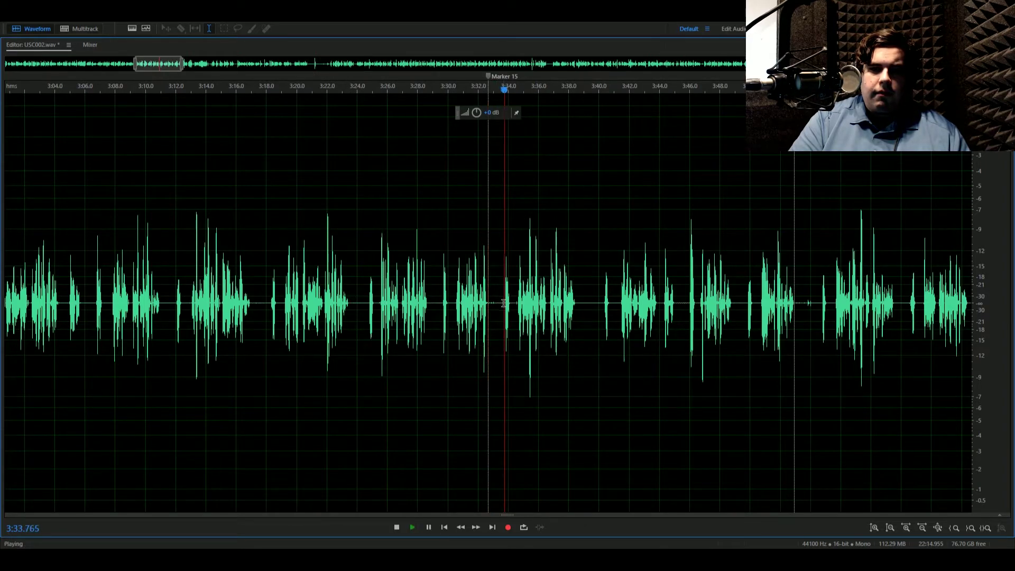
pyautogui.click(438, 300)
pyautogui.moveTo(438, 301); pyautogui.dragTo(501, 303)
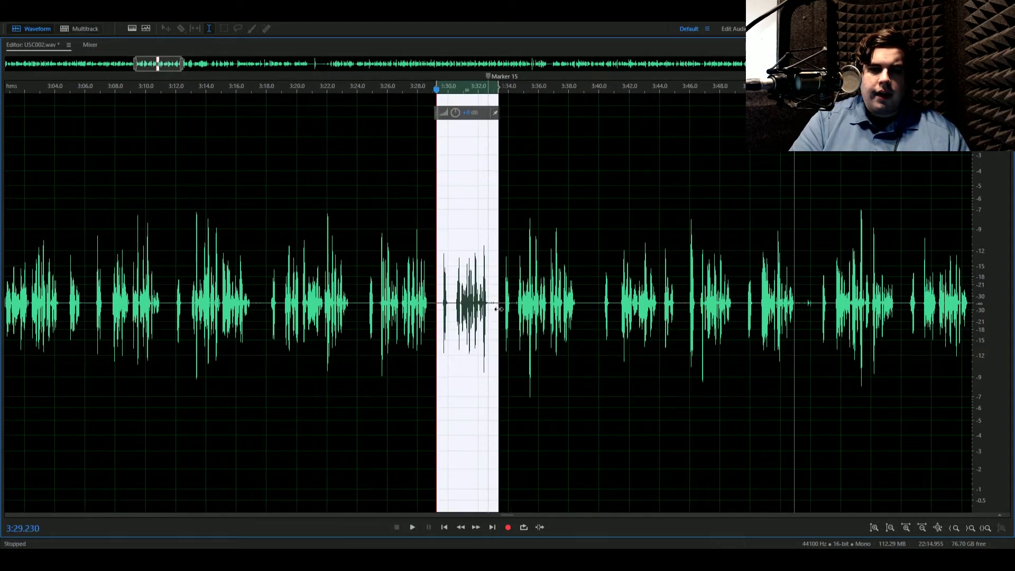
pyautogui.press('Delete')
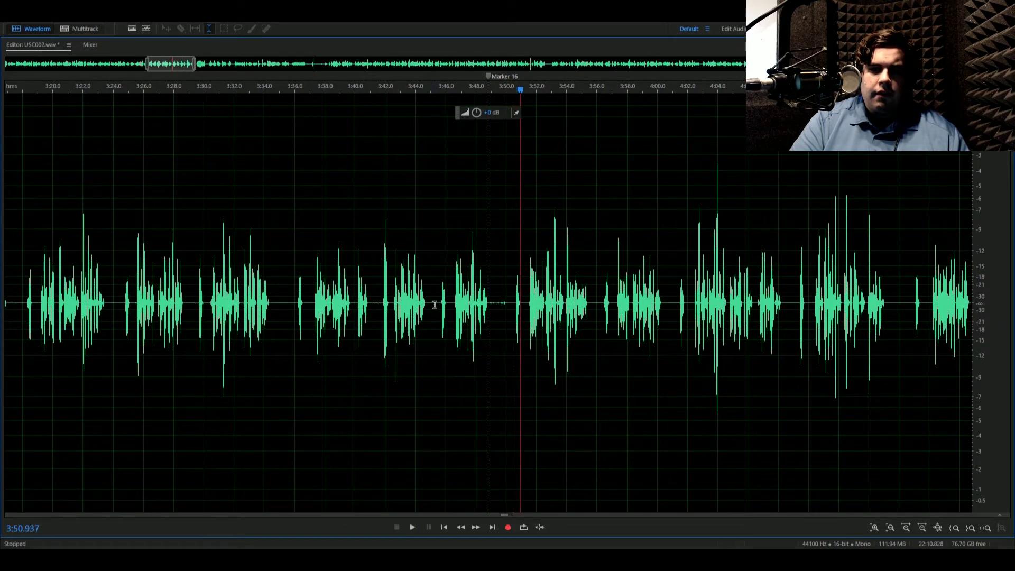
pyautogui.moveTo(435, 301); pyautogui.dragTo(507, 306)
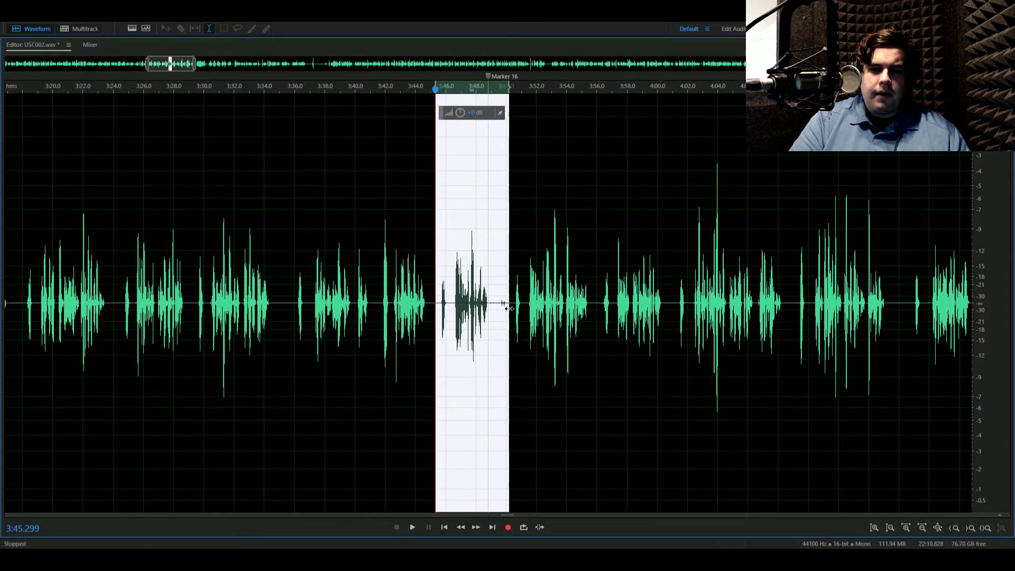
pyautogui.press('Delete')
pyautogui.hotkey('ctrl', 'Right')
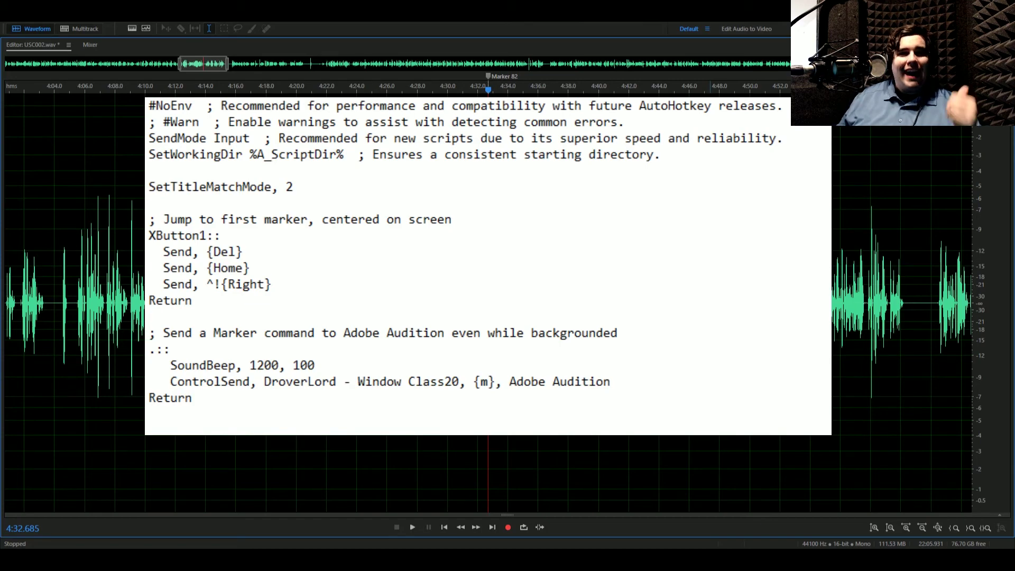
# - Undo the last cut near Marker 16, restoring USC002 to 22:10.828
pyautogui.hotkey('ctrl', 'z')
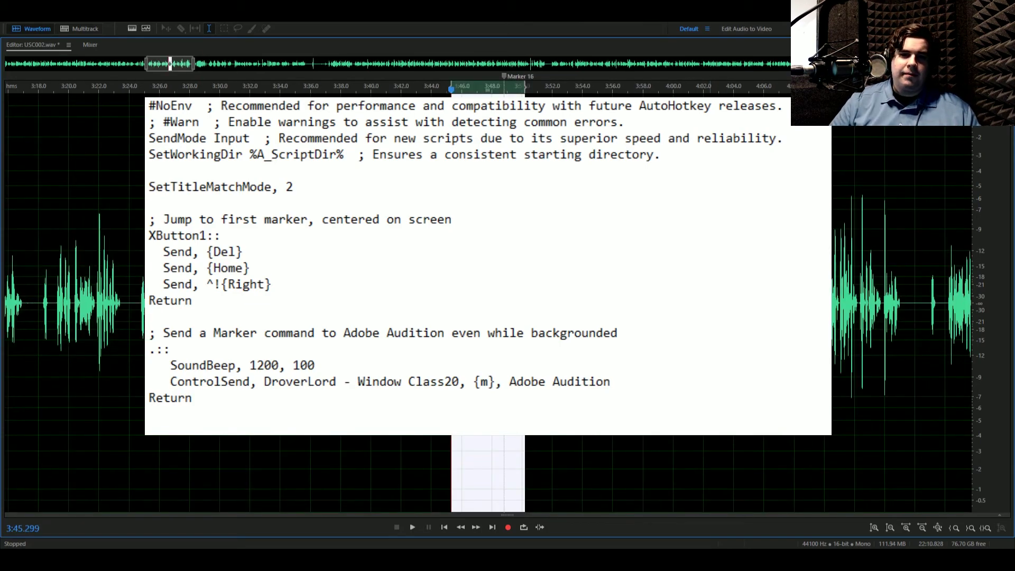